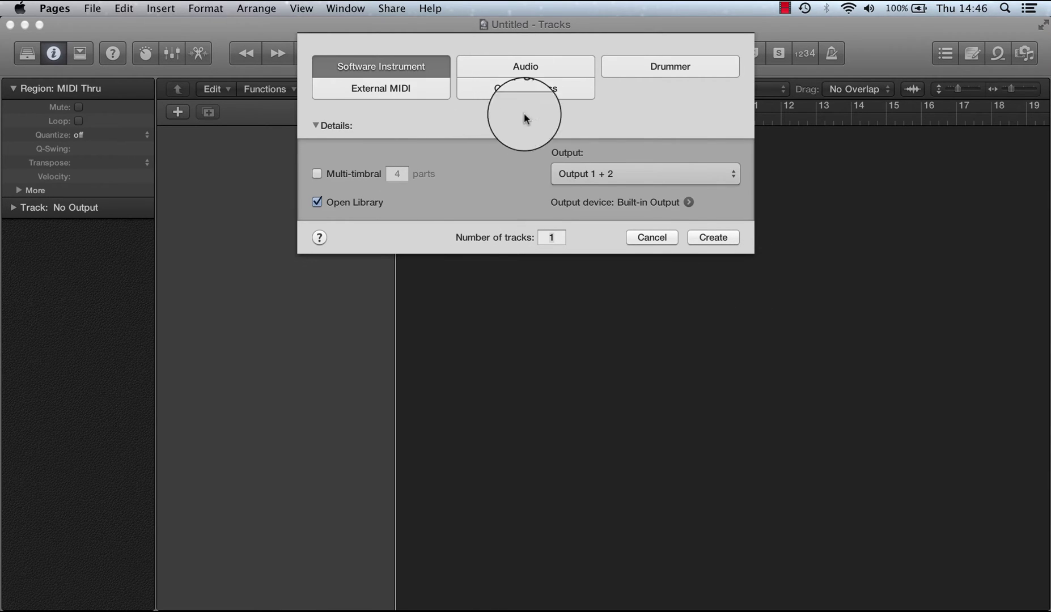
# Create a software instrument track loaded with the Arpeggiator > Synth Basics > Vintage Computer patch
pyautogui.click(712, 237)
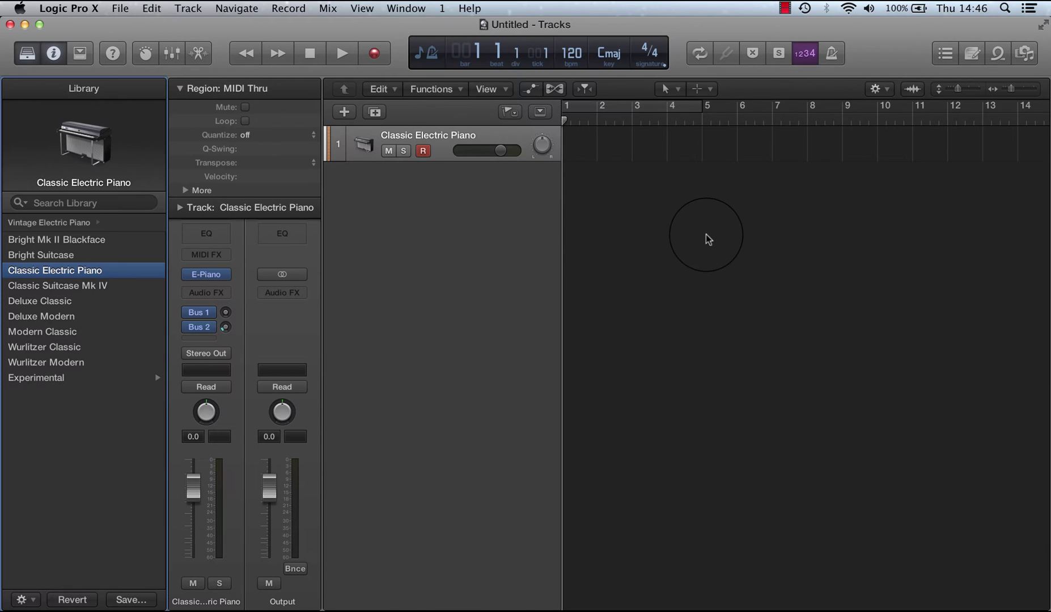
pyautogui.click(34, 224)
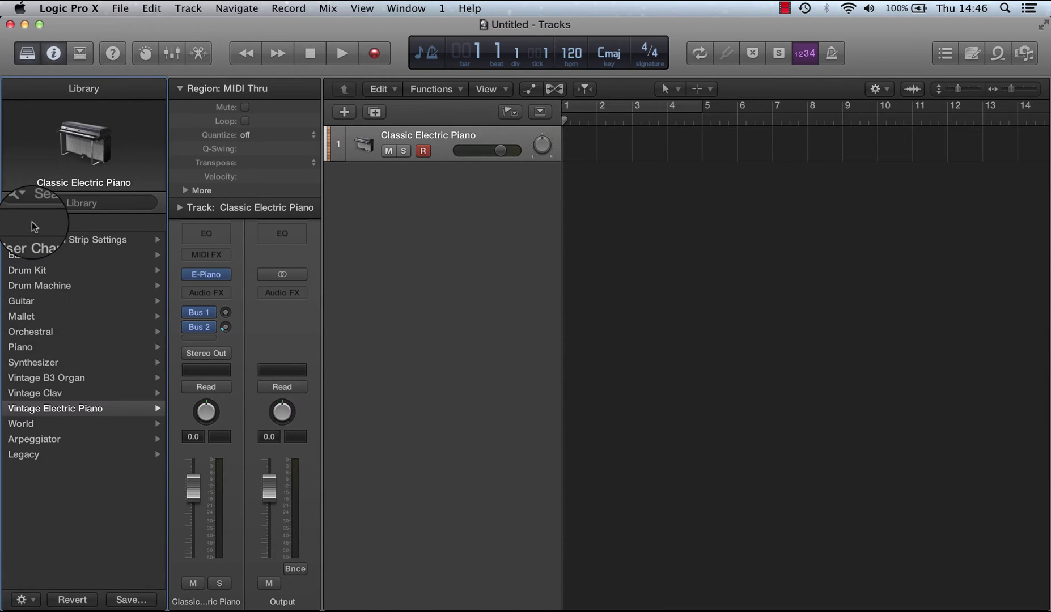
pyautogui.click(31, 443)
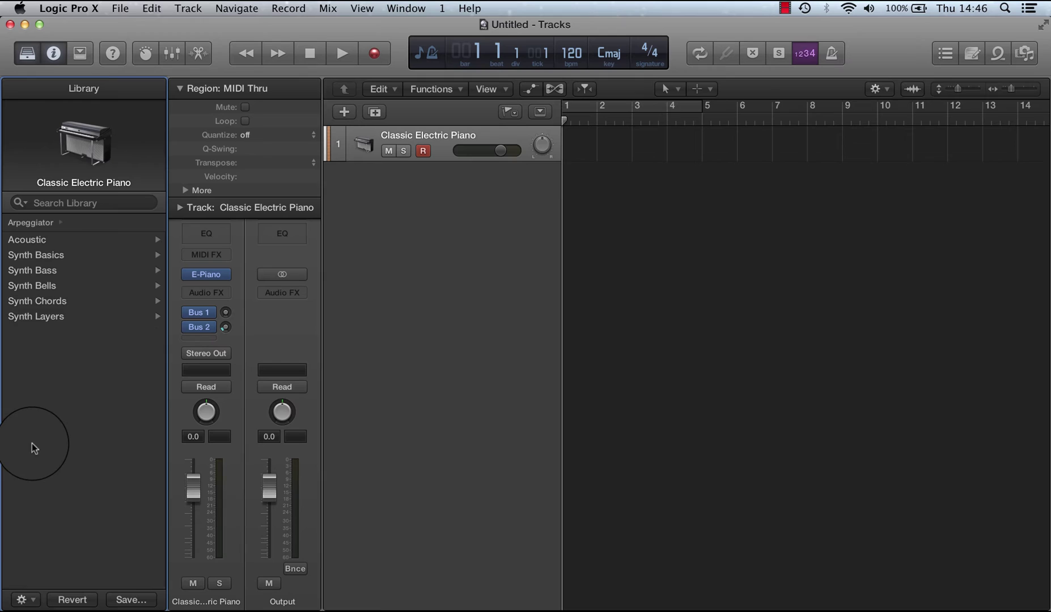
pyautogui.click(45, 255)
pyautogui.scroll(-1, 87, 480)
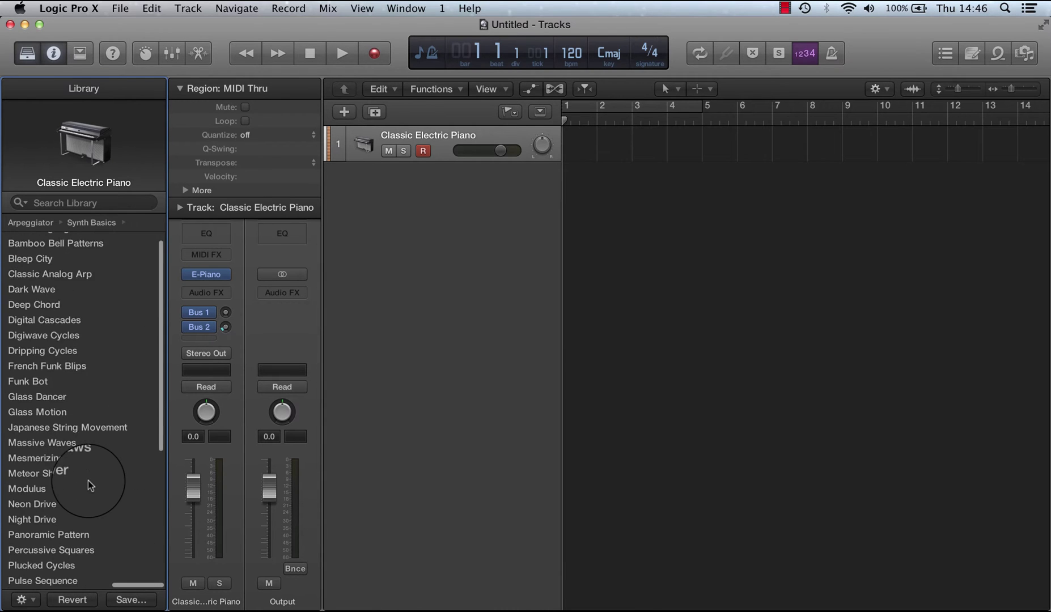
pyautogui.scroll(-5, 88, 480)
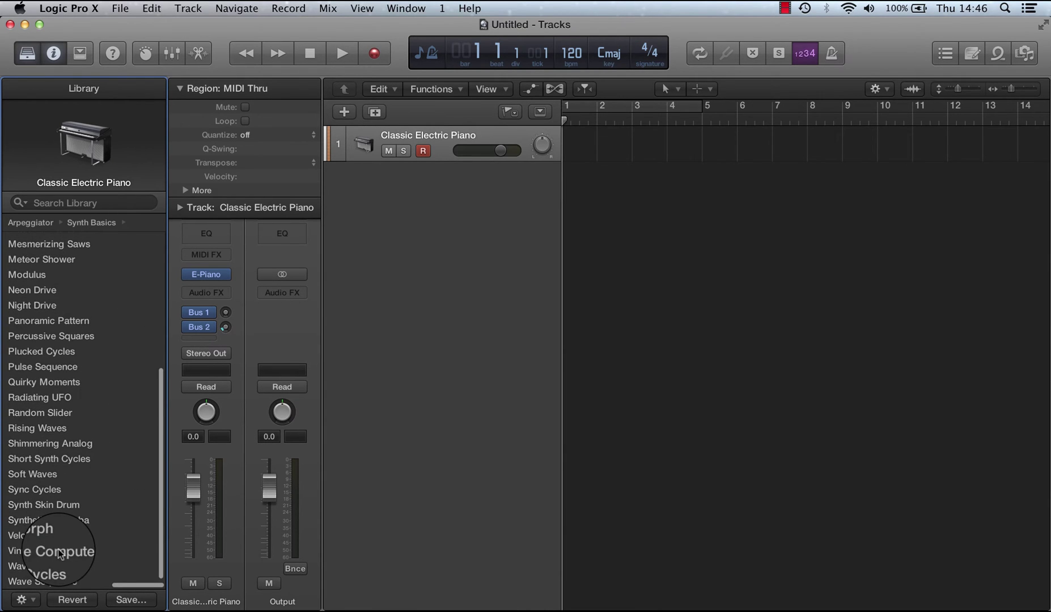
pyautogui.click(60, 552)
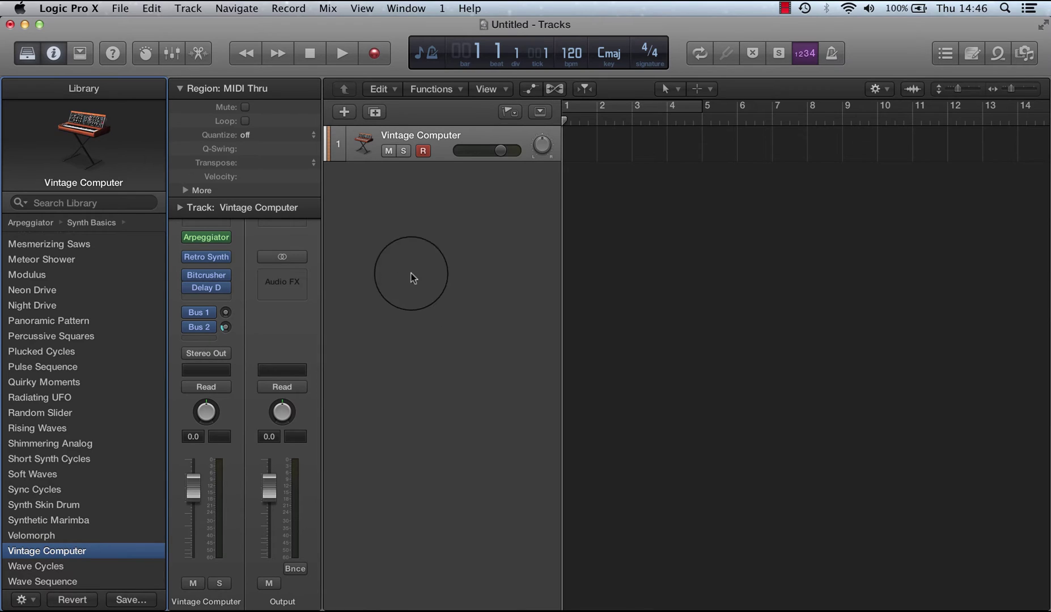
# Open the Arpeggiator plug-in window and the Musical Typing keyboard via Window > Show Musical Typing
pyautogui.click(206, 236)
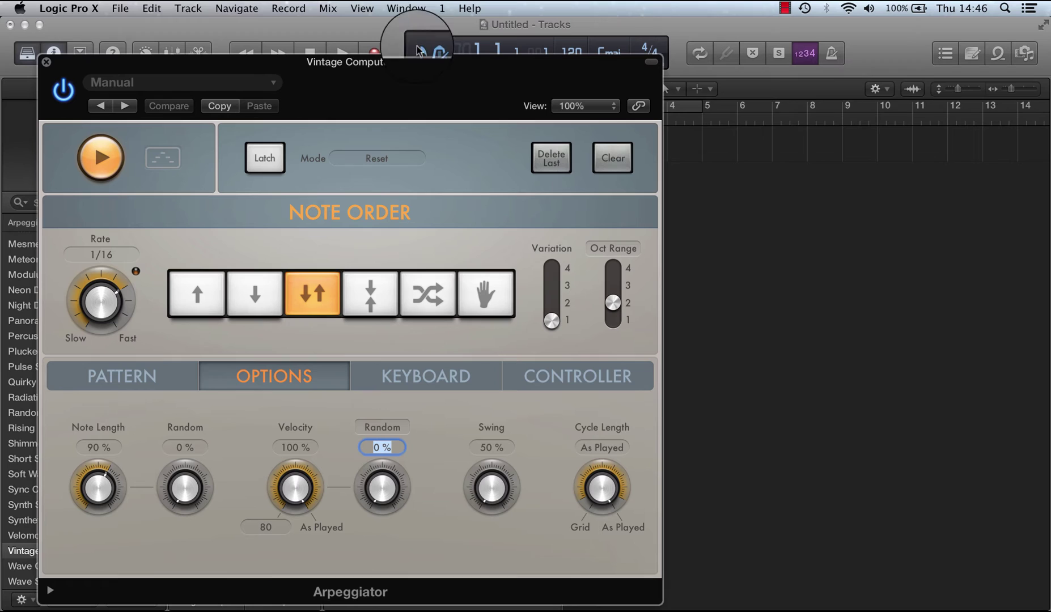
pyautogui.click(407, 9)
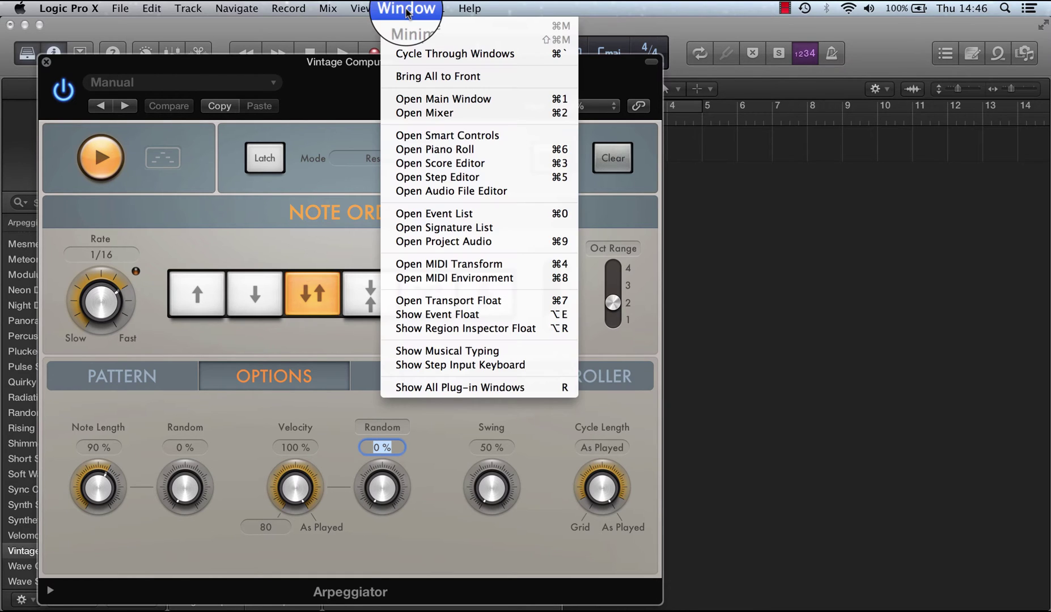
pyautogui.click(467, 350)
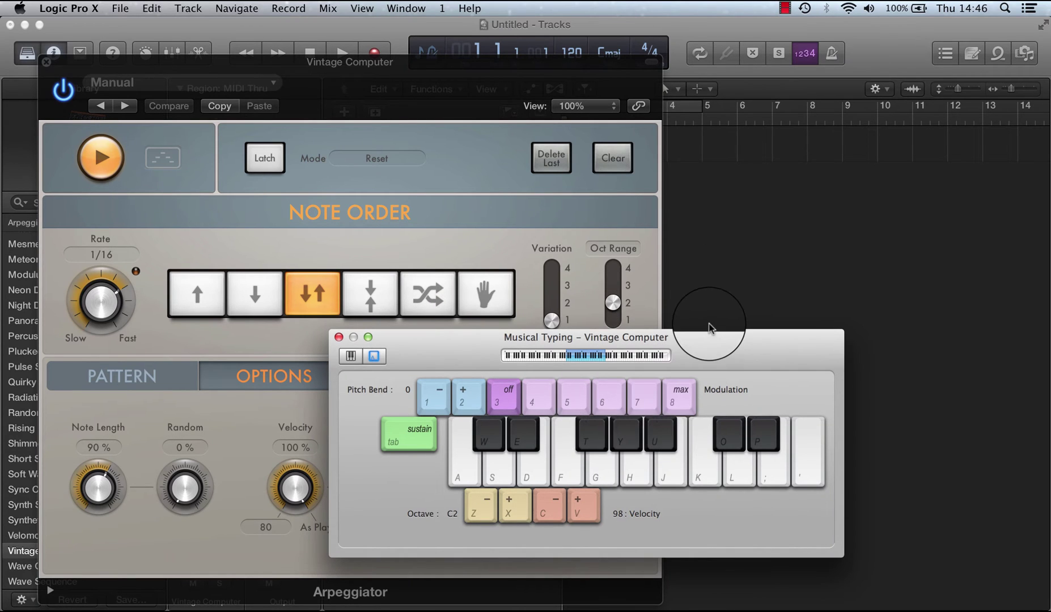
# Hold A and G on Musical Typing to hear the notes arpeggiated
pyautogui.press('a')
pyautogui.press('g')
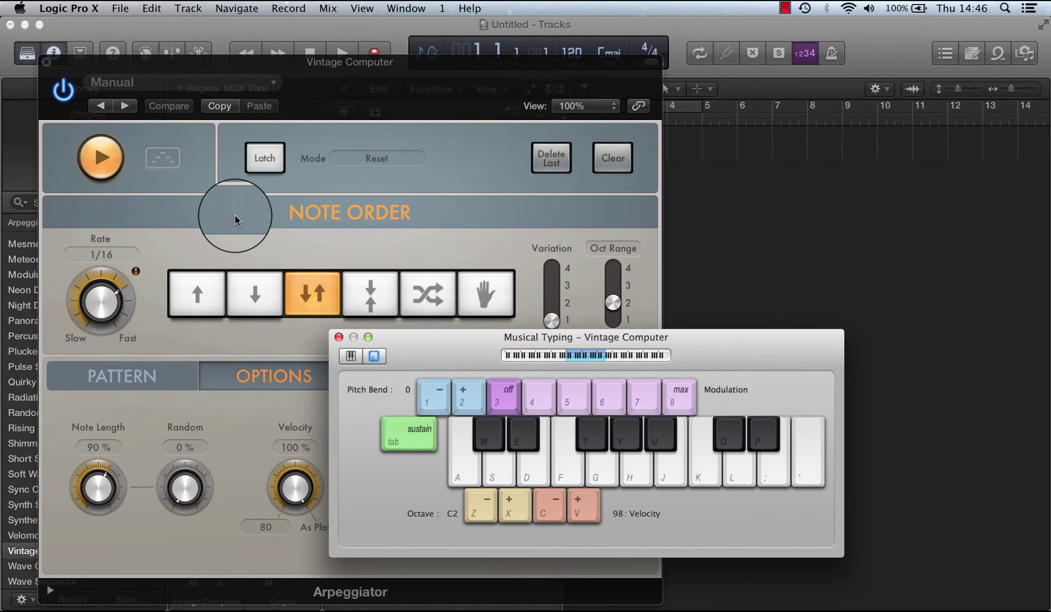
pyautogui.press('a')
pyautogui.press('g')
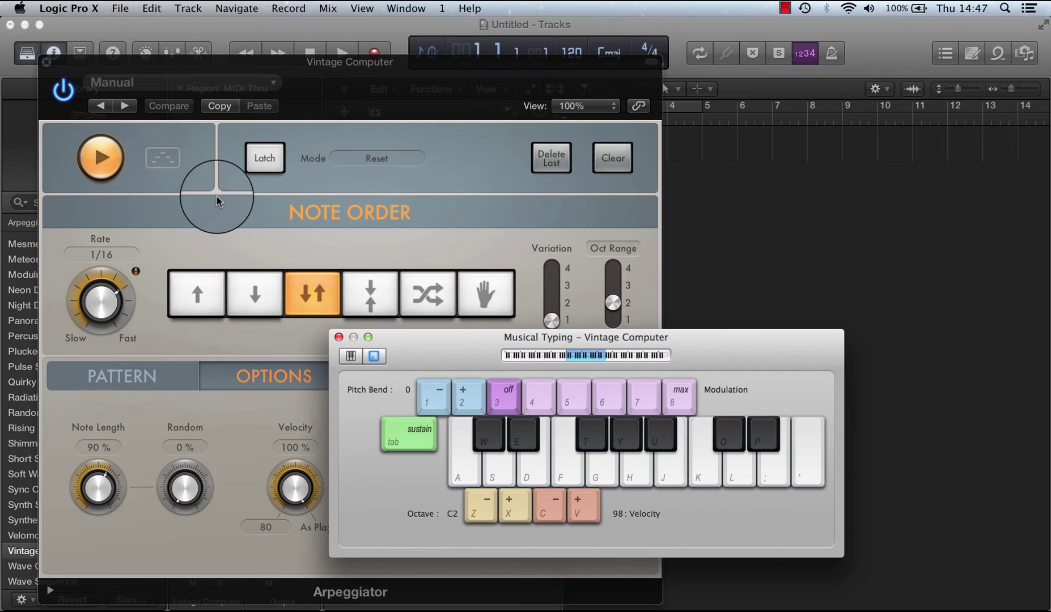
# Capture the arpeggiated A and G notes as a new MIDI region at bar 5
pyautogui.press('a')
pyautogui.press('g')
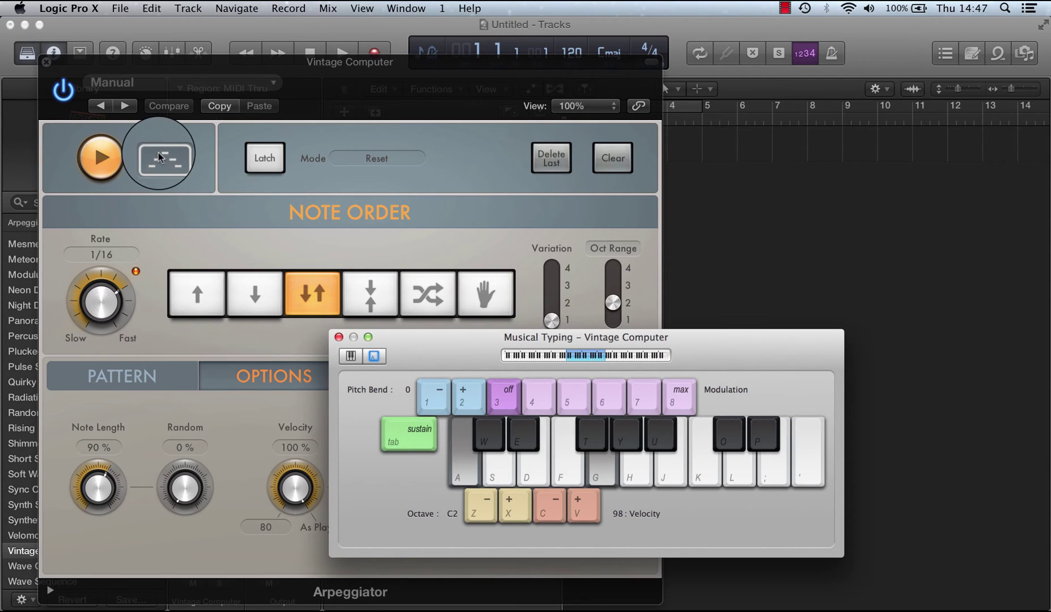
pyautogui.moveTo(160, 157); pyautogui.dragTo(716, 136)
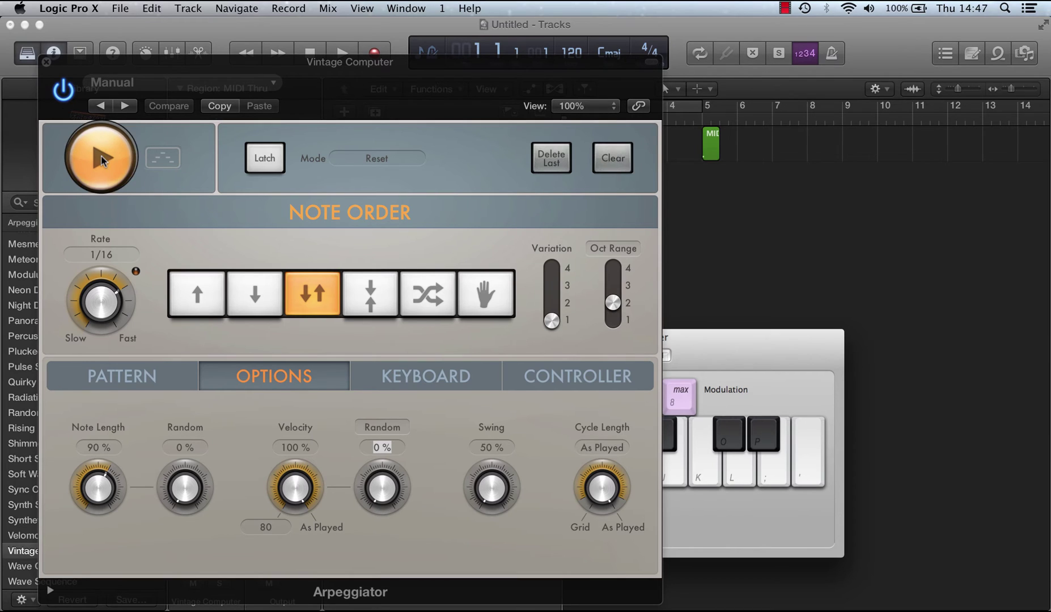
# Bypass the Arpeggiator, close its window, replay the notes unarpeggiated, and nudge the captured region
pyautogui.click(101, 156)
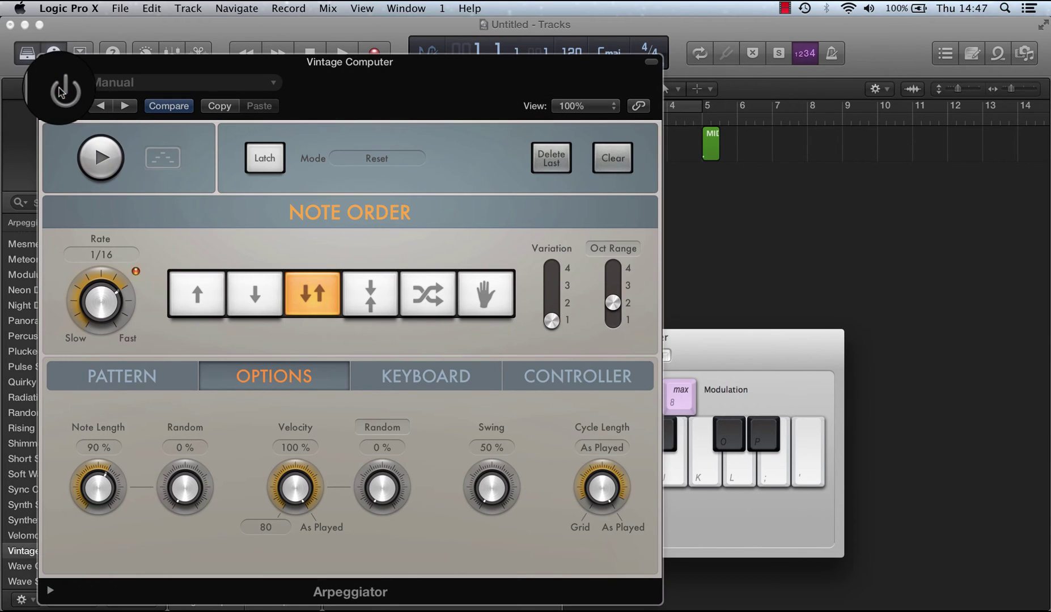
pyautogui.click(46, 63)
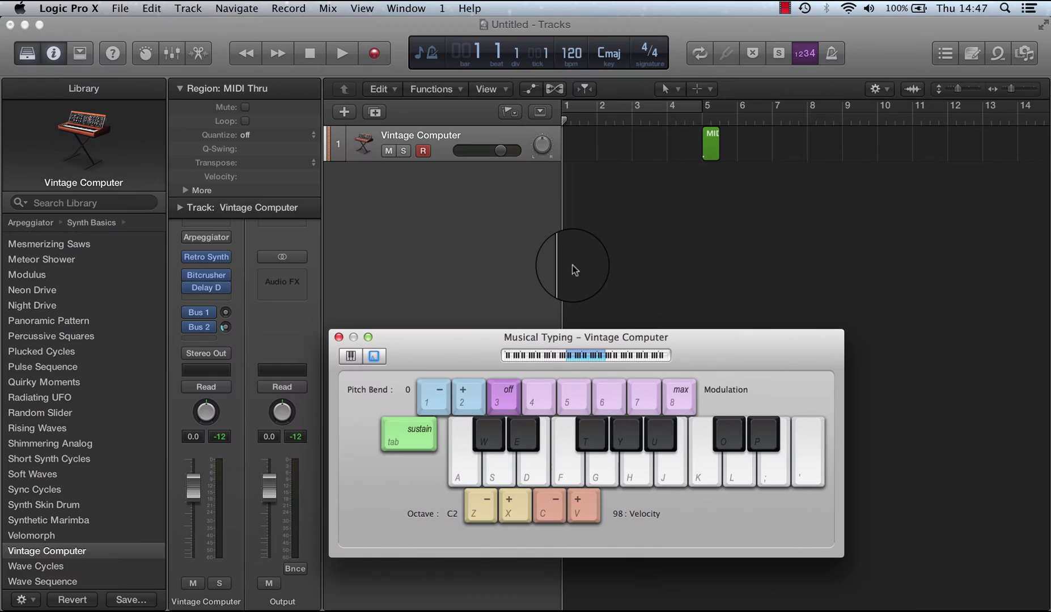
pyautogui.press('a')
pyautogui.press('g')
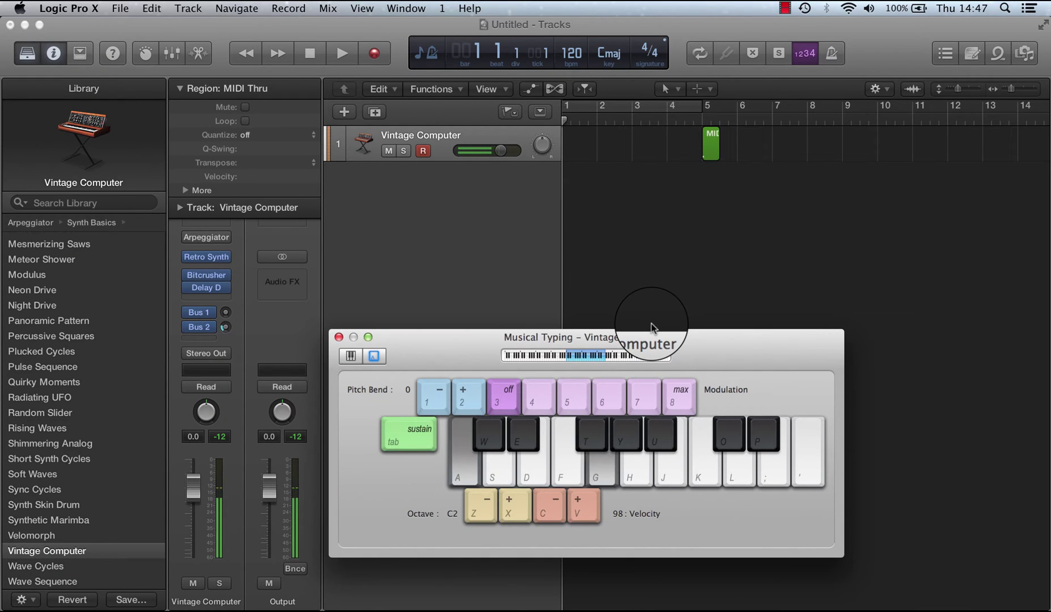
pyautogui.press('a')
pyautogui.press('g')
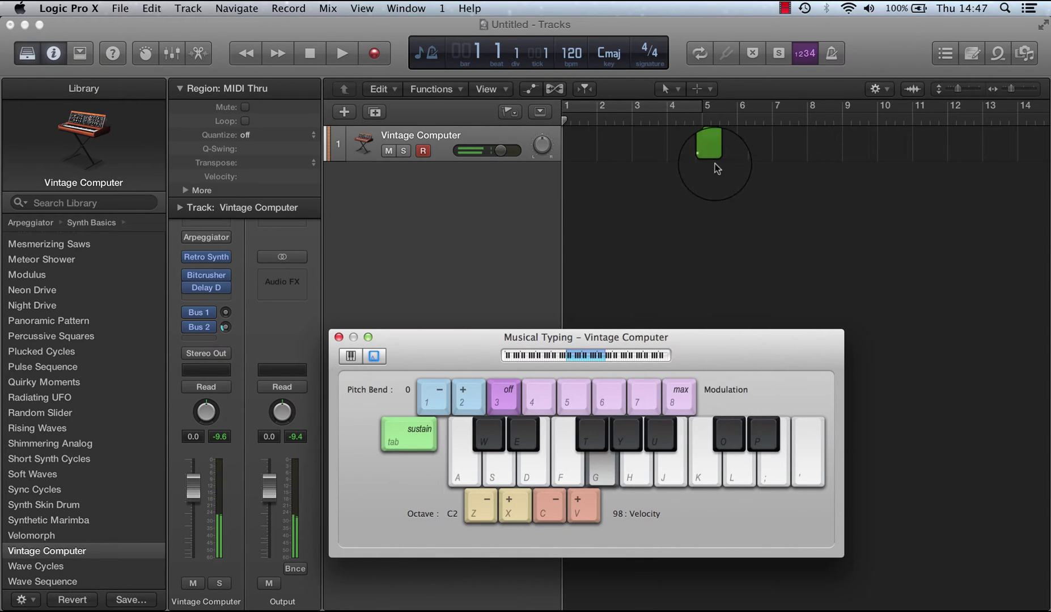
pyautogui.moveTo(717, 168); pyautogui.dragTo(712, 149)
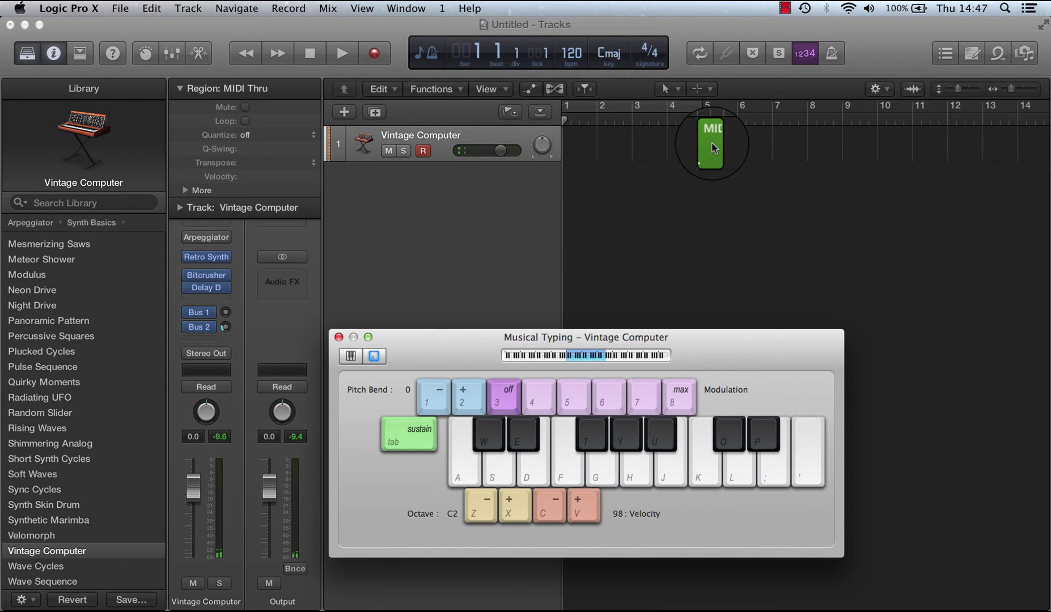
# Open the captured region in an enlarged Piano Roll showing its arpeggiated notes from C2 to C4
pyautogui.doubleClick(712, 149)
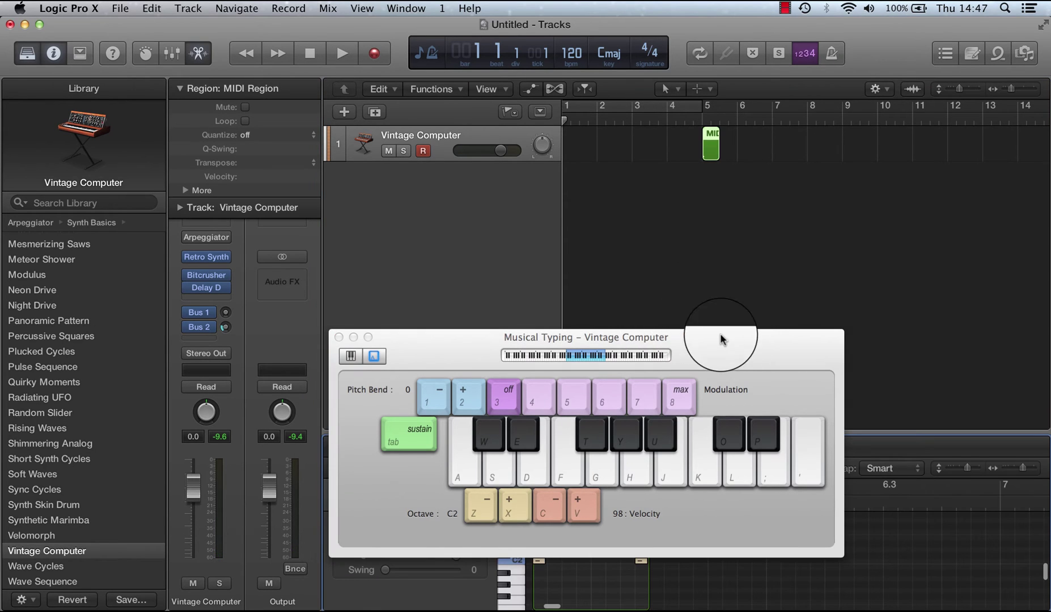
pyautogui.moveTo(718, 343); pyautogui.dragTo(584, 180)
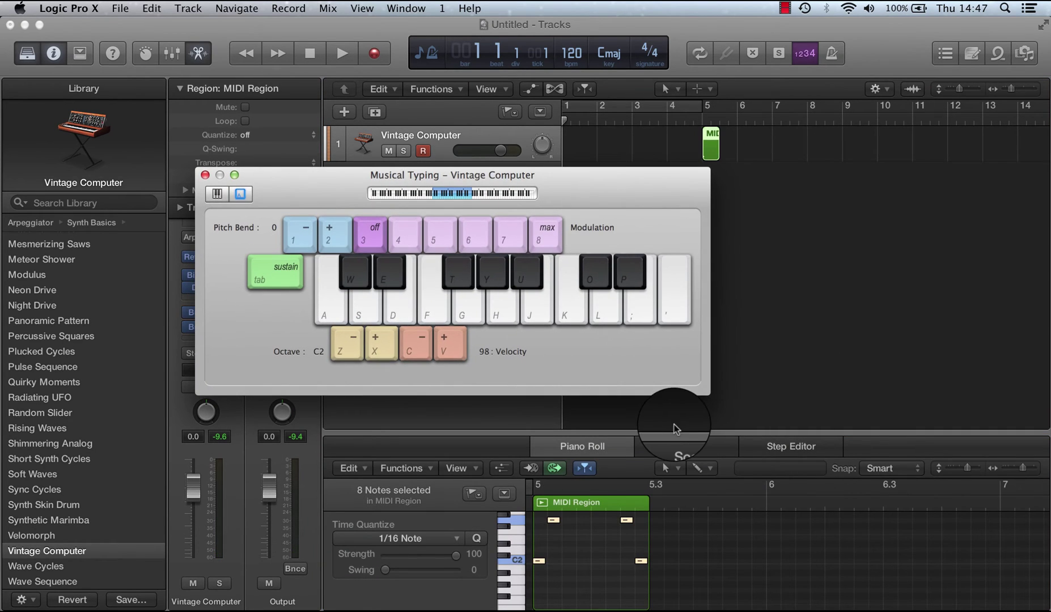
pyautogui.moveTo(675, 438); pyautogui.dragTo(673, 284)
pyautogui.scroll(5, 699, 439)
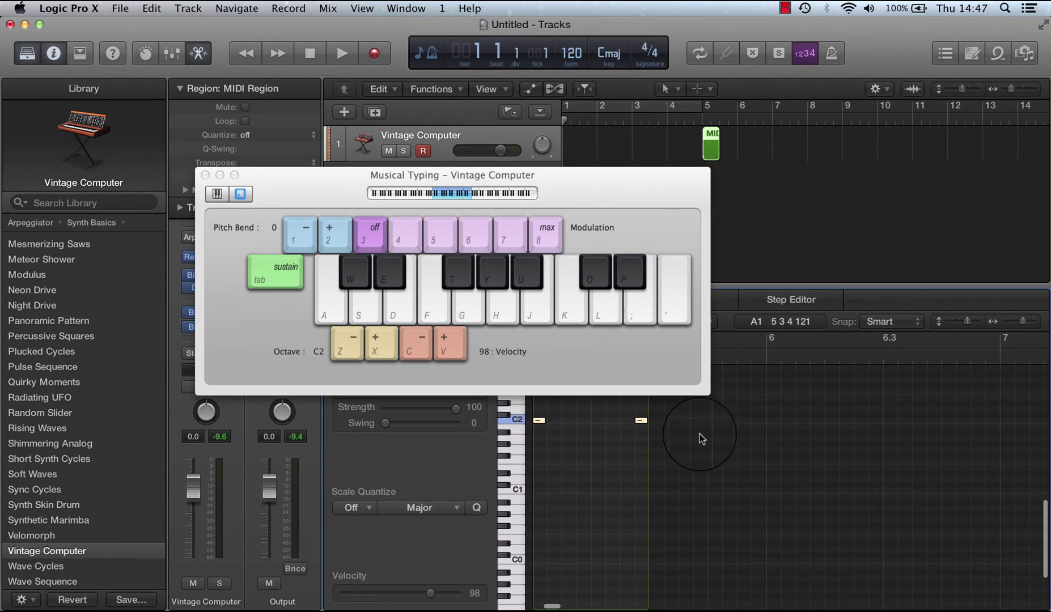
pyautogui.scroll(-2, 699, 439)
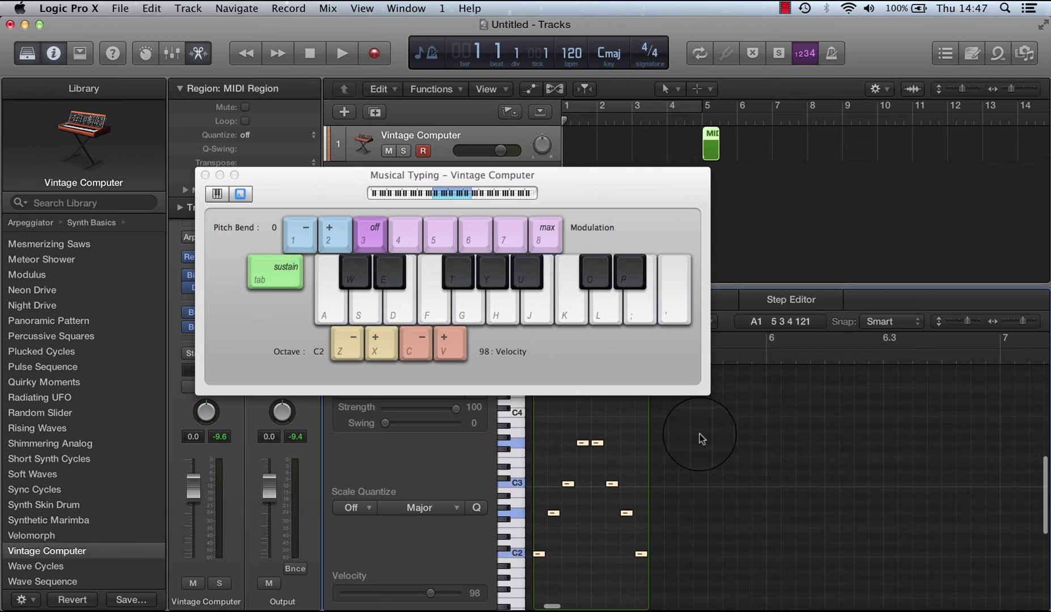
# Select the captured region, turn on cycle, and set the cycle range to that region
pyautogui.click(709, 144)
pyautogui.press('c')
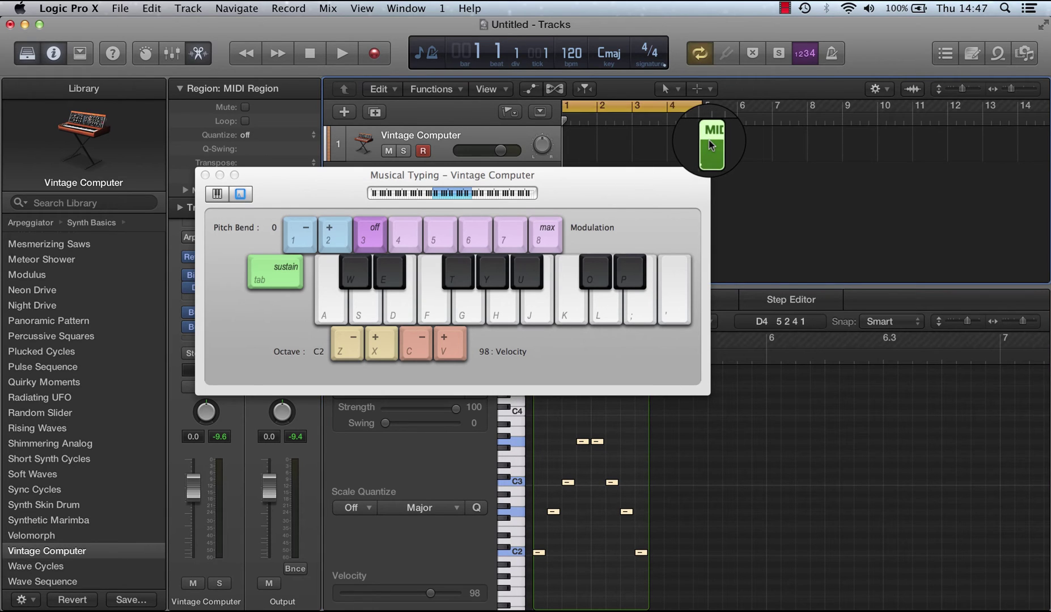
pyautogui.press('super+u')
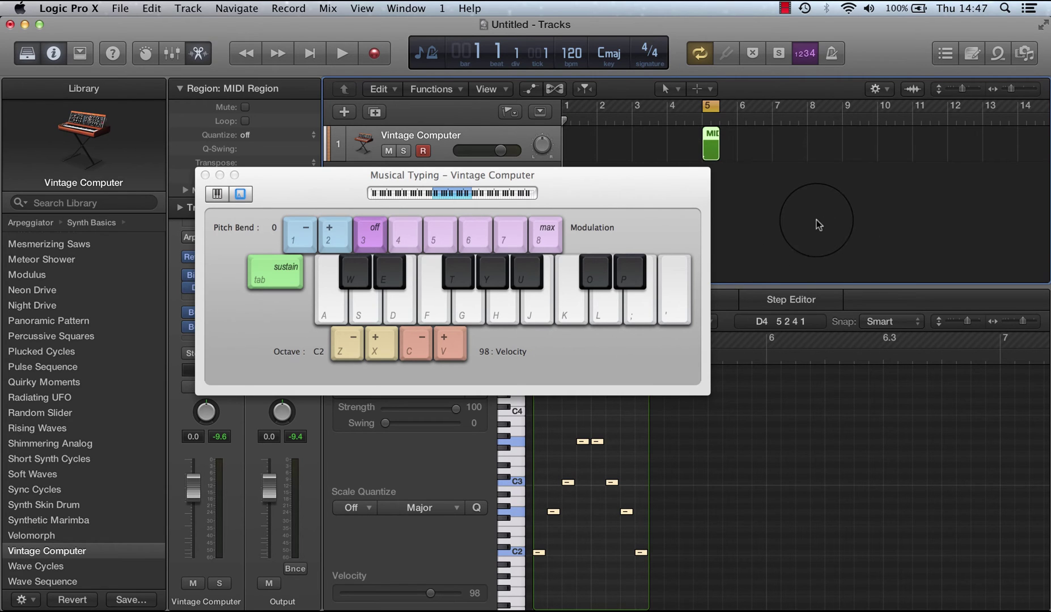
pyautogui.moveTo(697, 176); pyautogui.dragTo(731, 339)
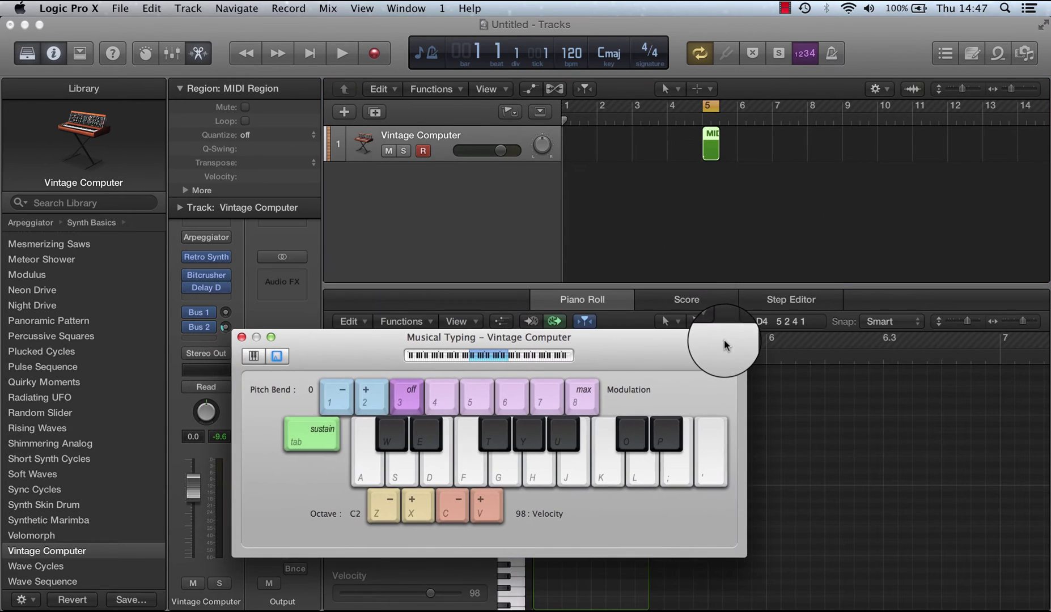
# Play the cycled region while playing A, K and G notes over it, then stop
pyautogui.press('space')
pyautogui.press('a')
pyautogui.press('k')
pyautogui.press('g')
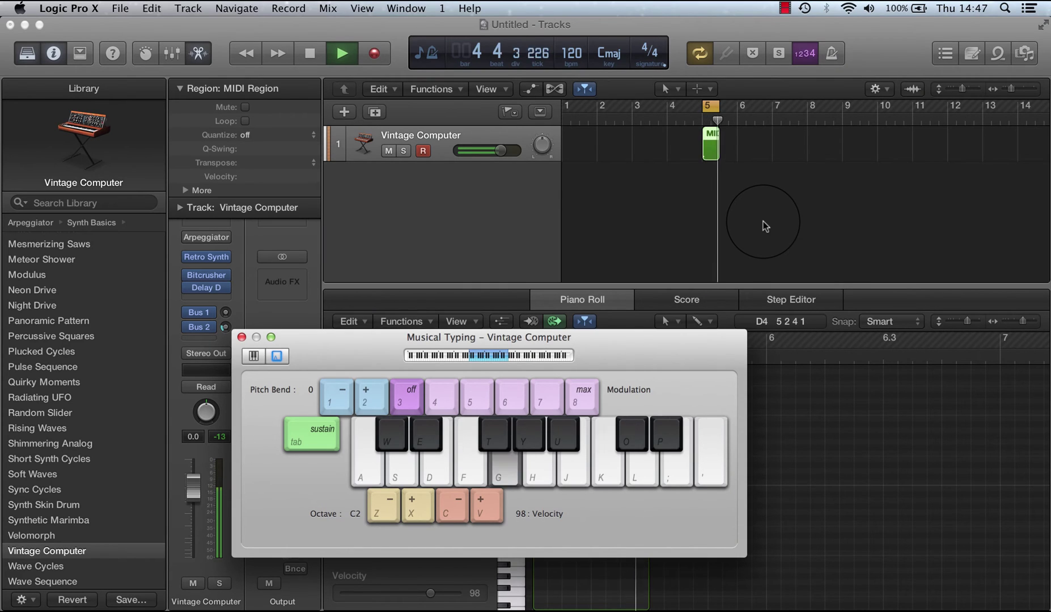
pyautogui.press('g')
pyautogui.press('a')
pyautogui.press('k')
pyautogui.press('a')
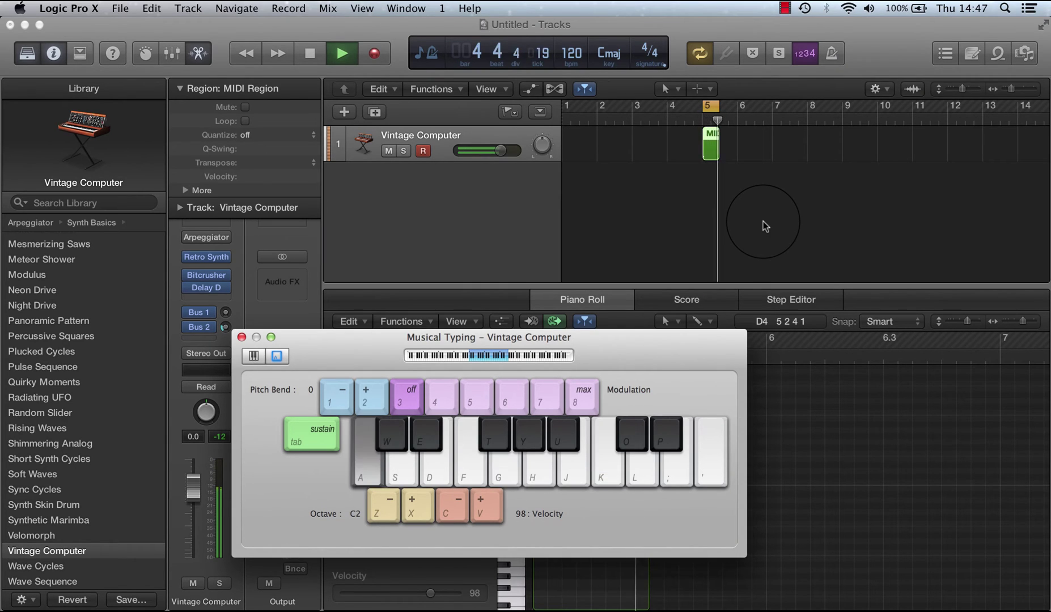
pyautogui.press('k')
pyautogui.press('a')
pyautogui.press('space')
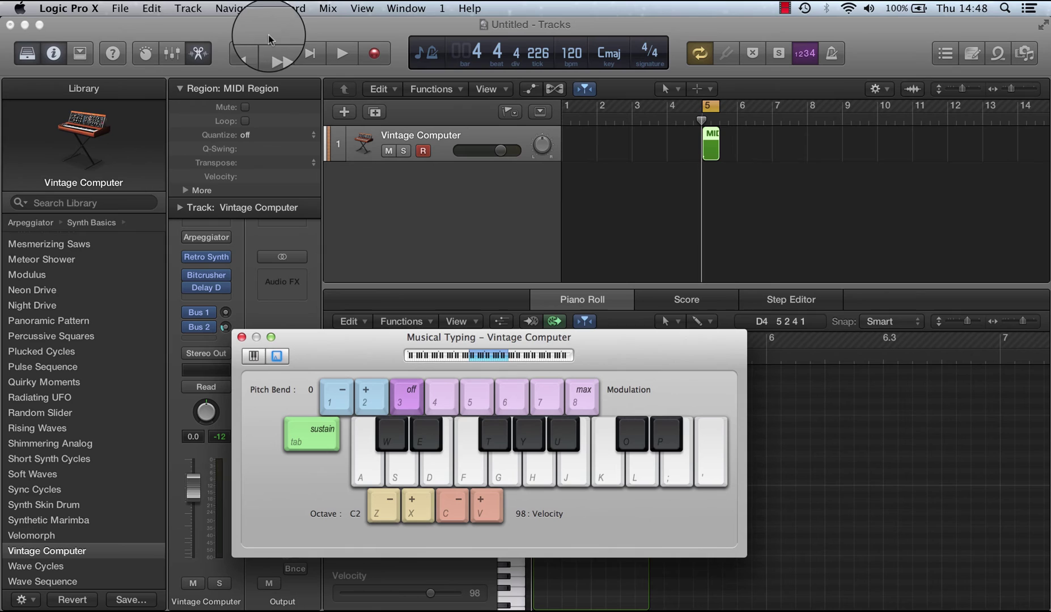
# Export the selected region with File > Export > Selection as MIDI File
pyautogui.click(121, 8)
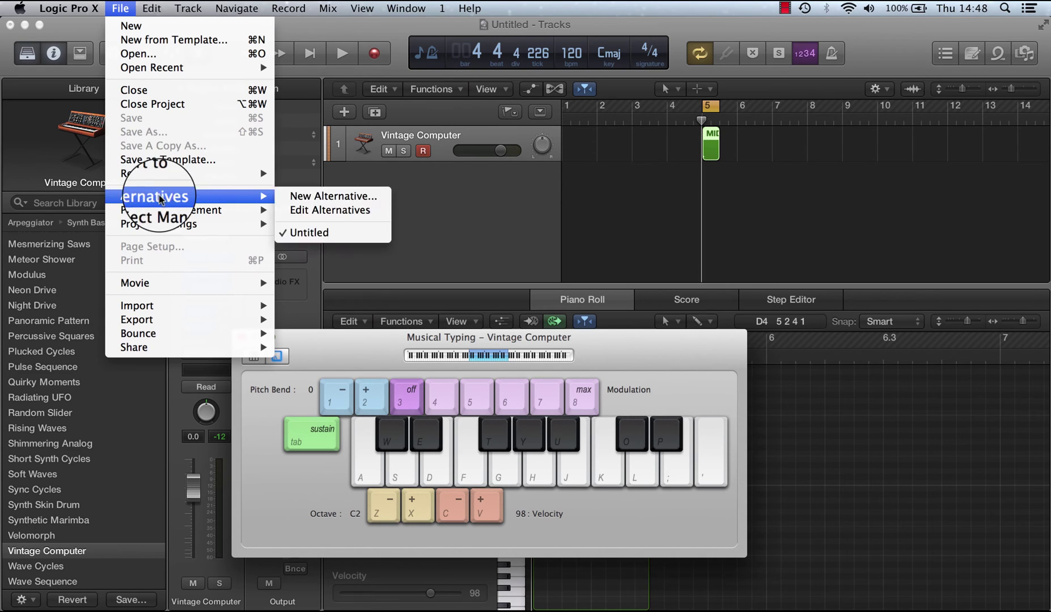
pyautogui.moveTo(151, 329)
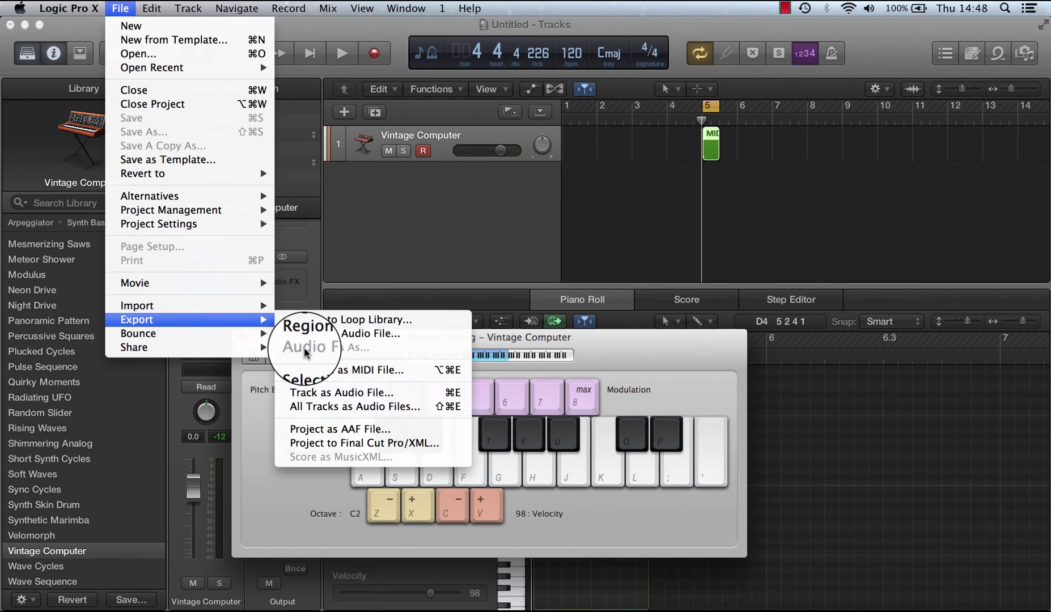
pyautogui.click(332, 371)
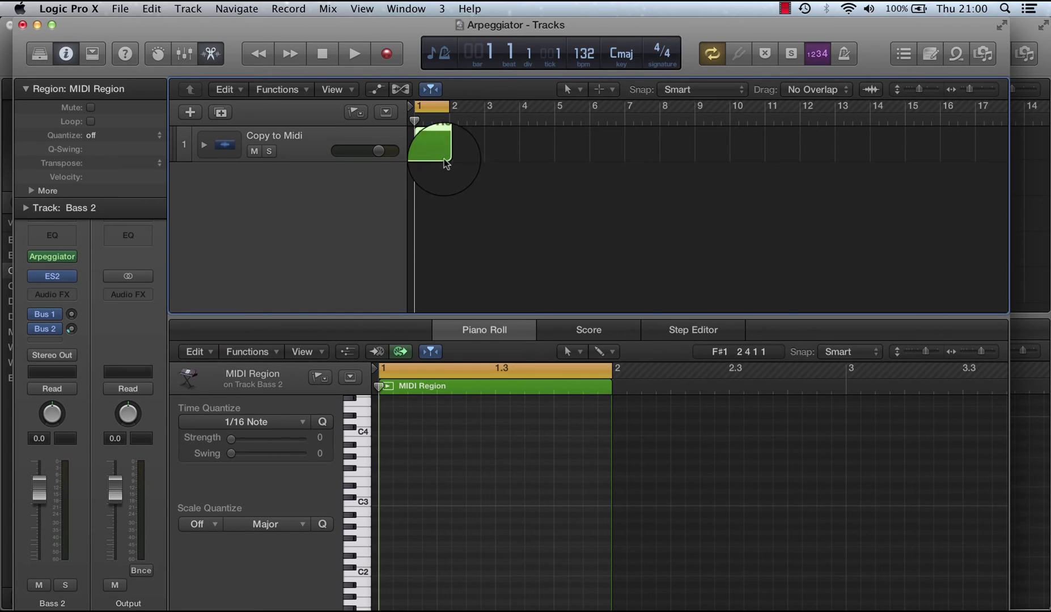
# Draw two region-length notes in the Piano Roll, one on C2 and one higher
pyautogui.scroll(-5, 434, 455)
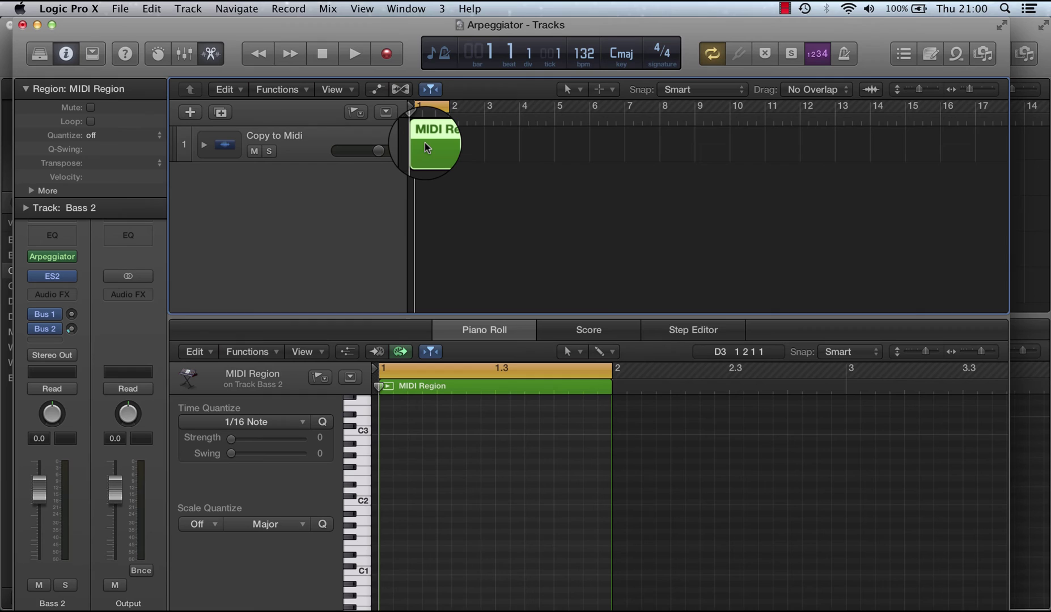
pyautogui.press('Tab')
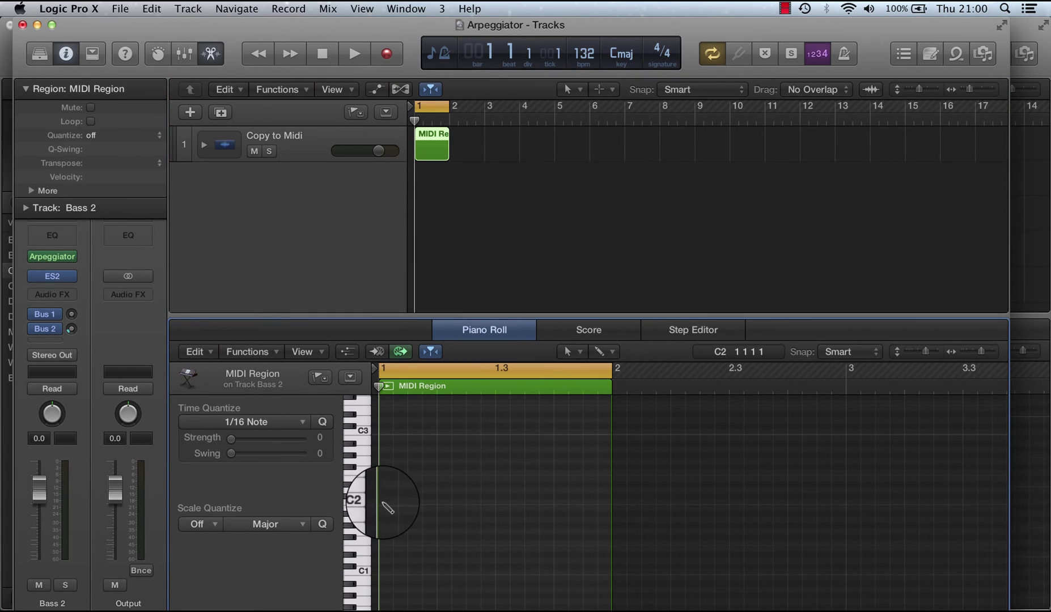
pyautogui.click(384, 502)
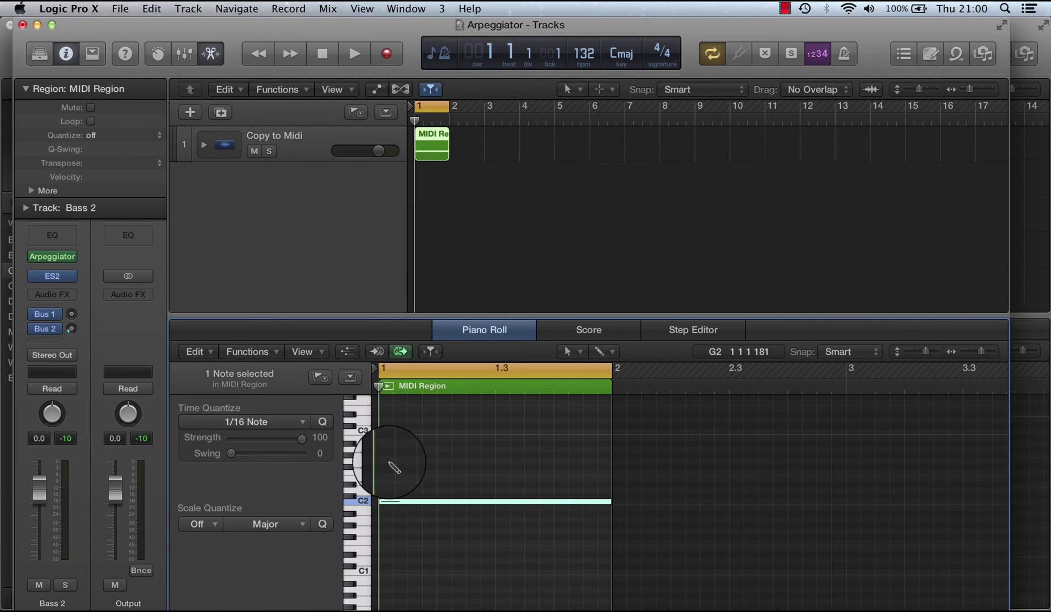
pyautogui.click(392, 460)
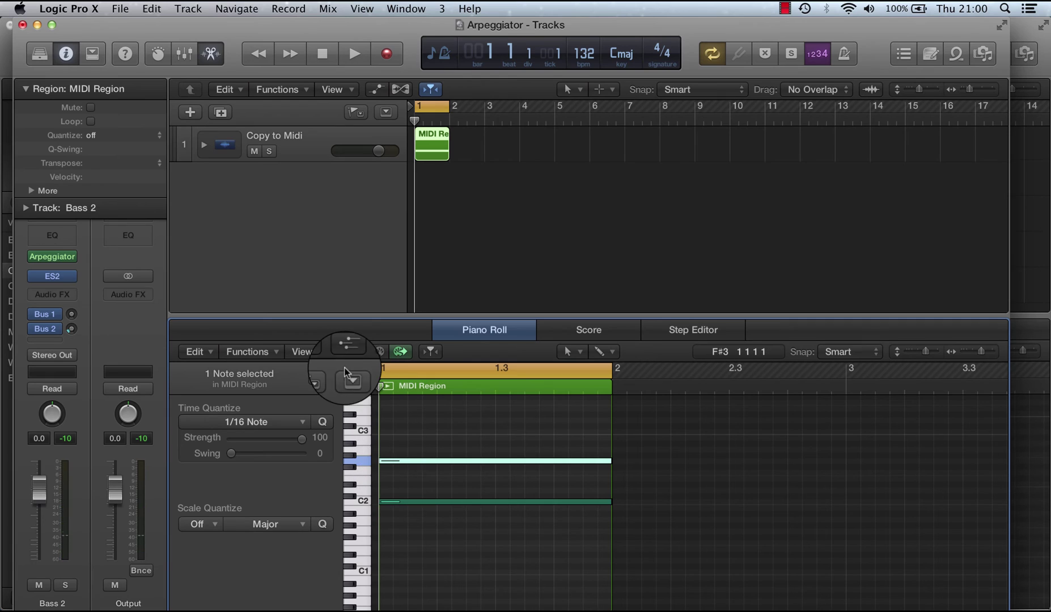
# Raise the Bass 2 Arpeggiator's octave range to 2 and play it back to listen
pyautogui.click(51, 261)
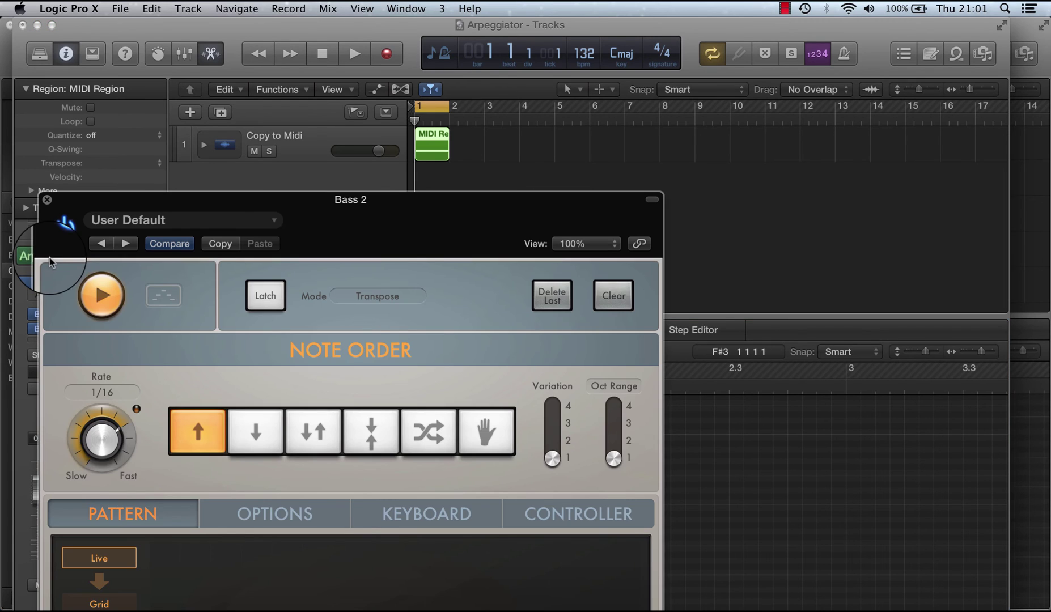
pyautogui.moveTo(614, 457); pyautogui.dragTo(619, 425)
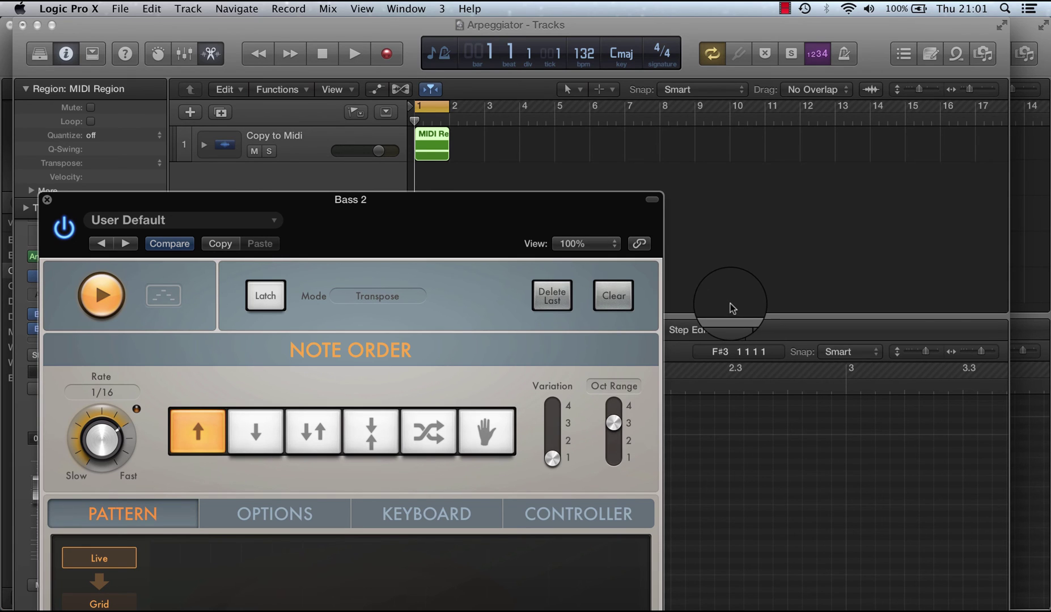
pyautogui.press('space')
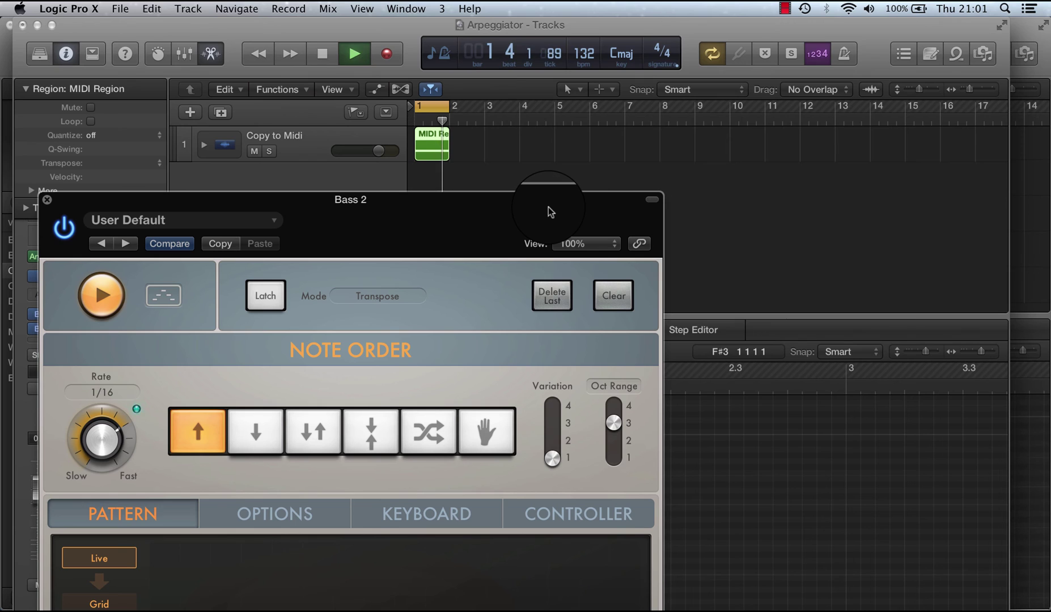
pyautogui.press('space')
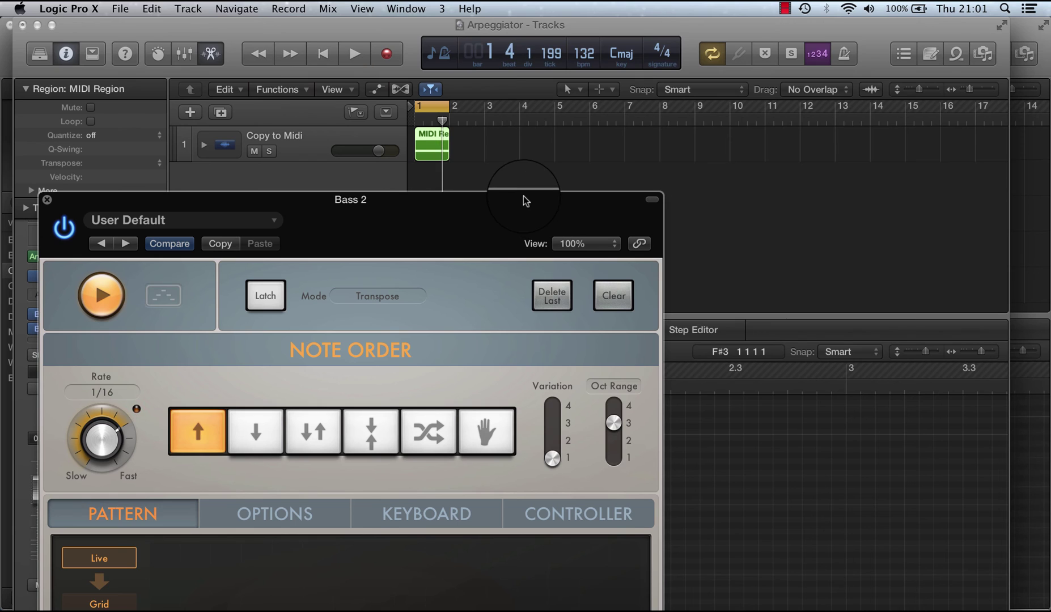
# Drag the Arpeggiator's MIDI output onto the track at bar 3, then close the plug-in
pyautogui.click(182, 299)
pyautogui.moveTo(182, 299); pyautogui.dragTo(493, 143)
pyautogui.press('super+w')
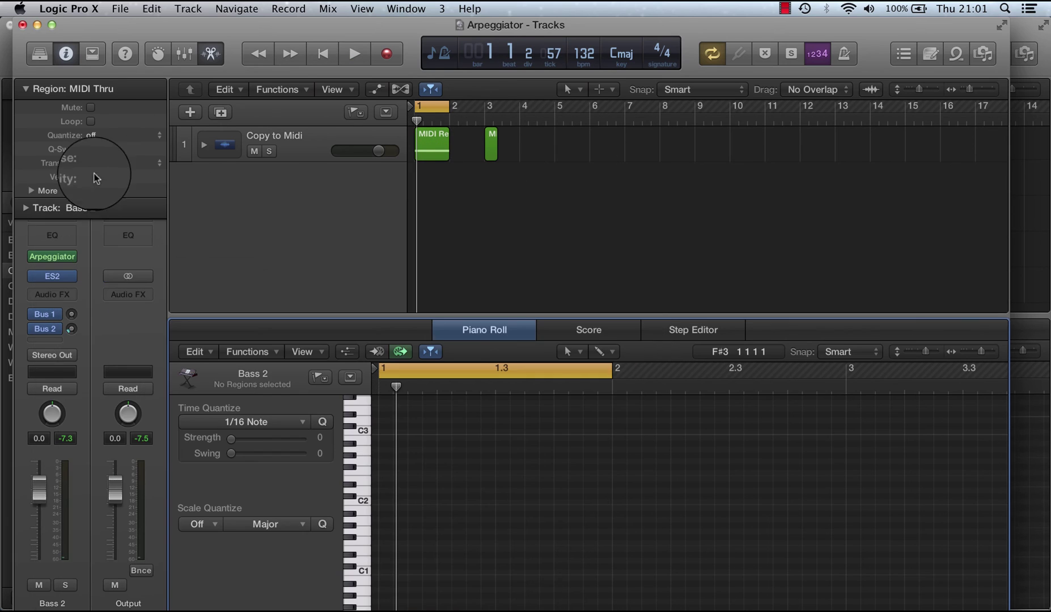
# Select the first MIDI region and reopen the Arpeggiator plug-in window
pyautogui.click(431, 140)
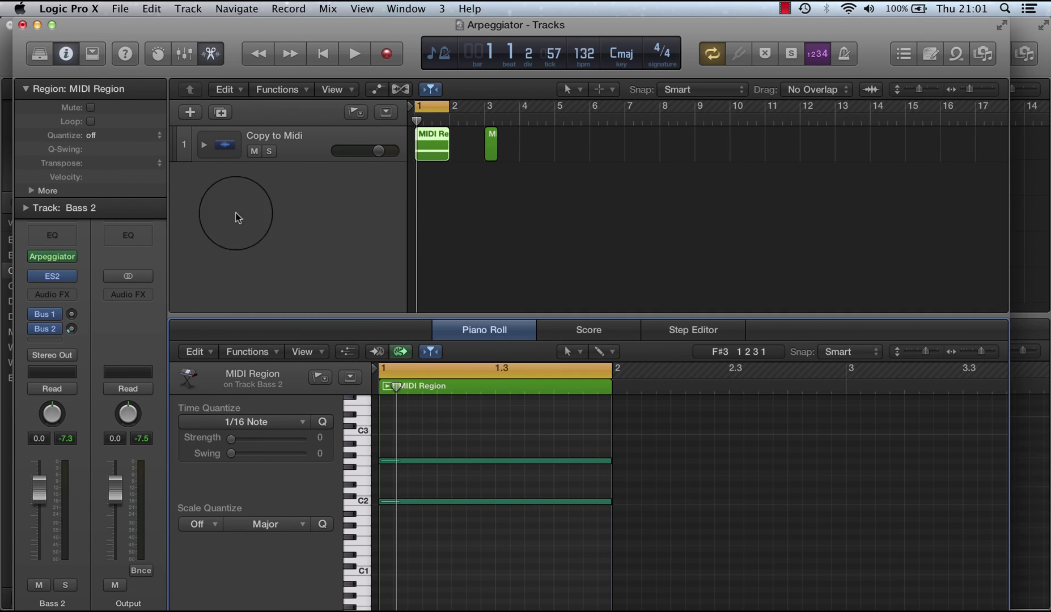
pyautogui.moveTo(73, 257)
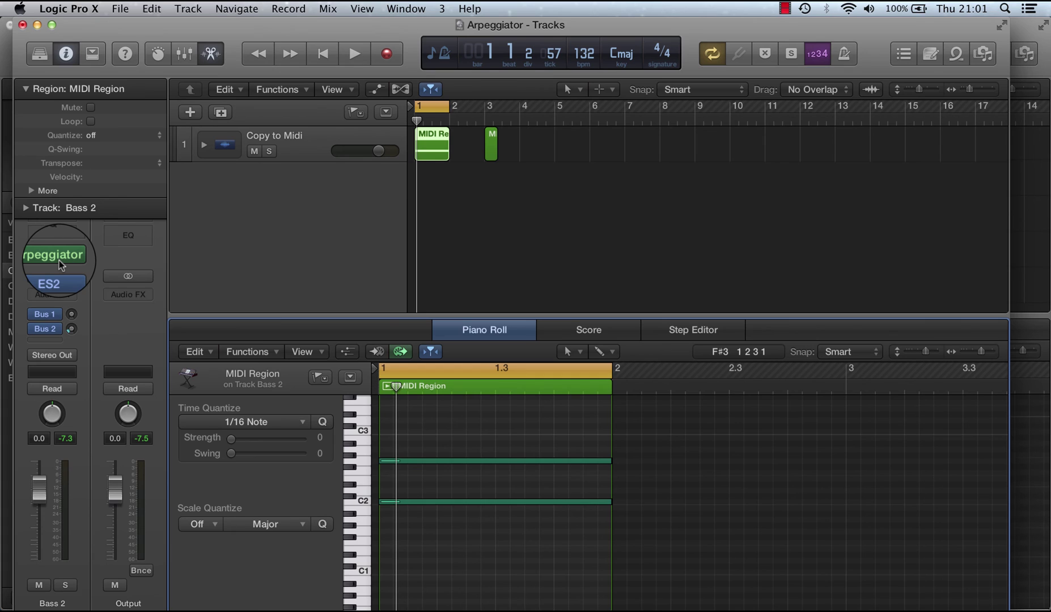
pyautogui.click(59, 260)
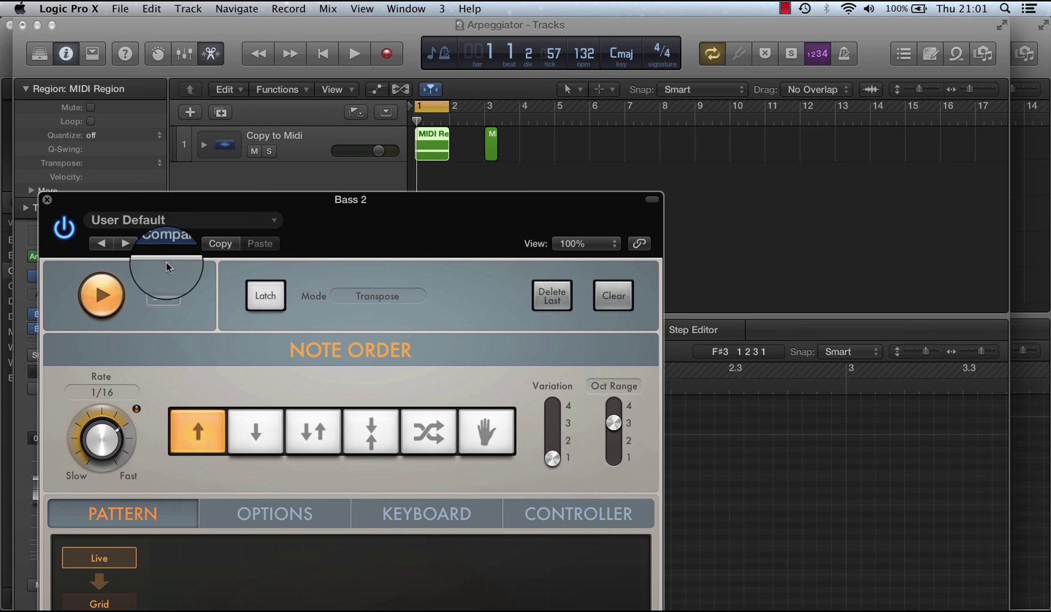
# Set the cycle range to the bar-3 region, bypass the Arpeggiator, and play the captured arpeggio
pyautogui.click(491, 142)
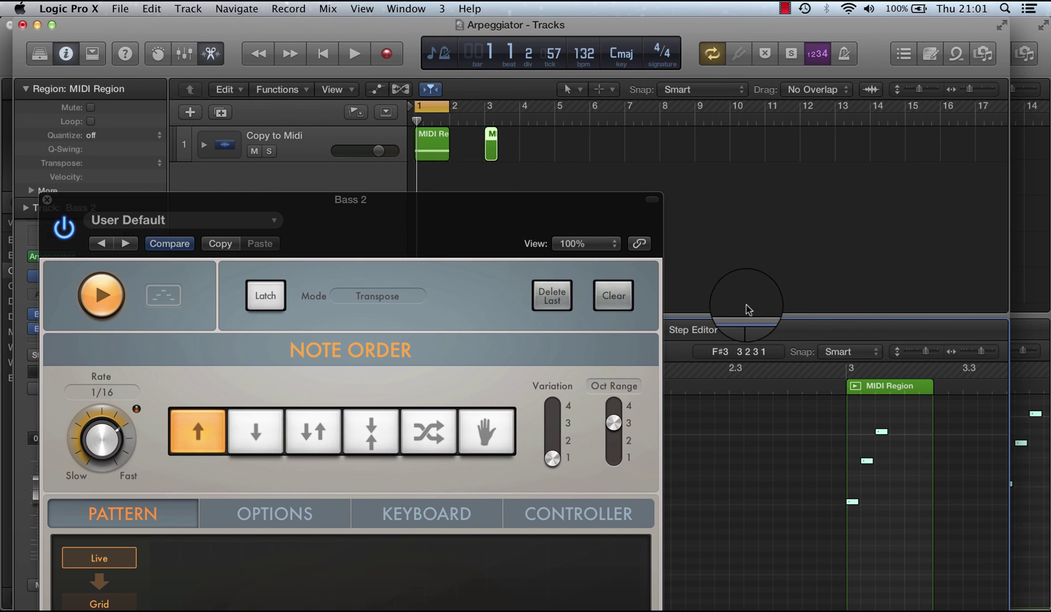
pyautogui.click(48, 199)
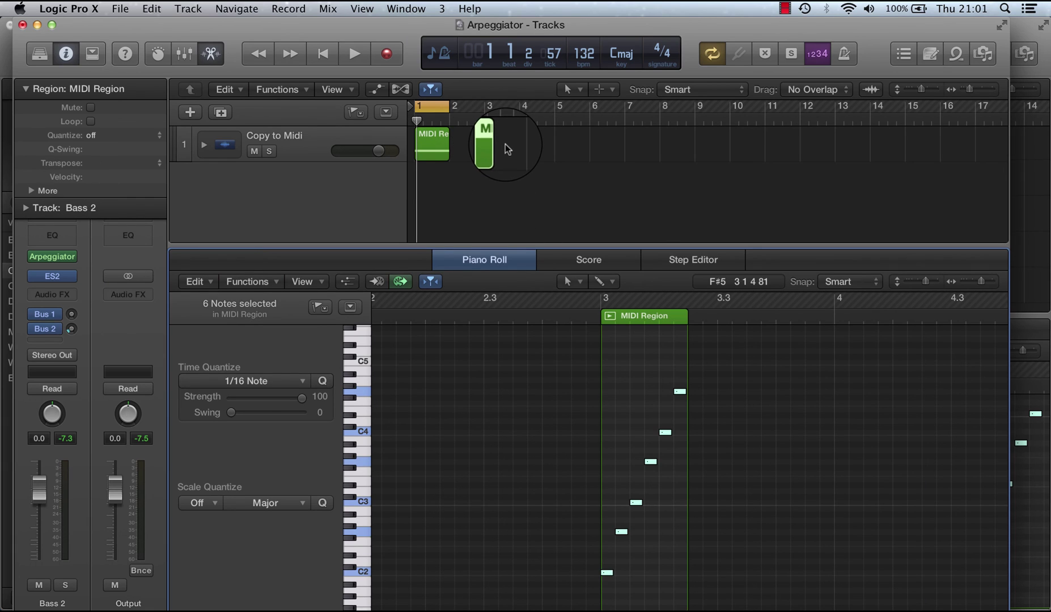
pyautogui.press('u')
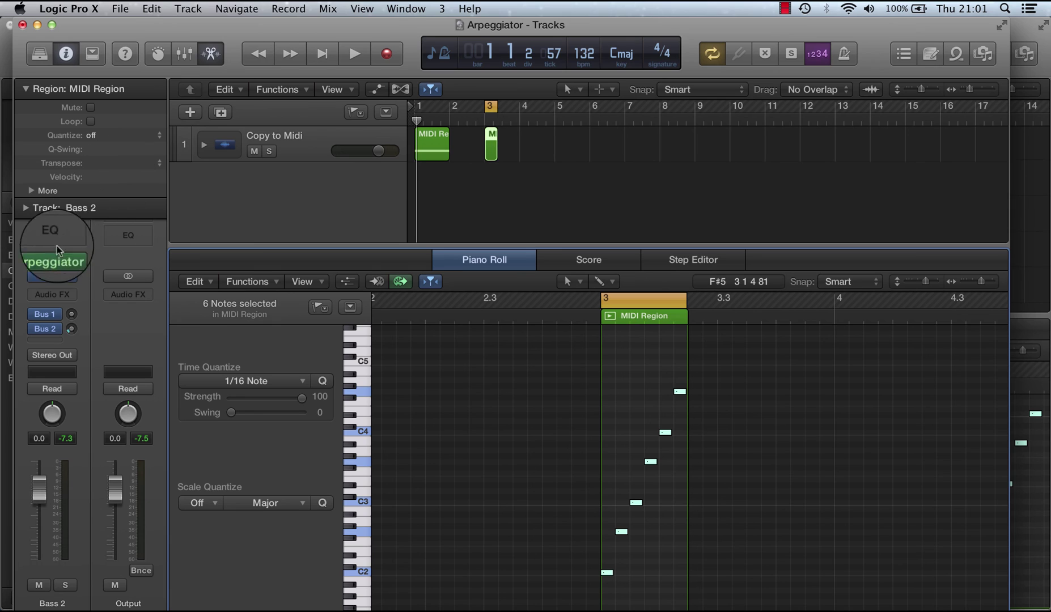
pyautogui.click(51, 262)
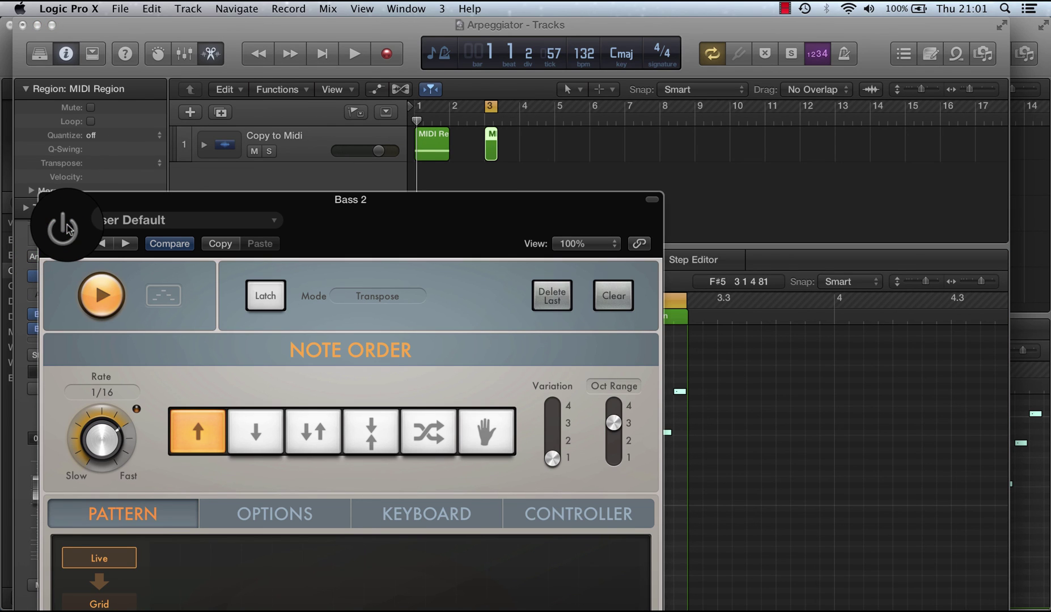
pyautogui.click(46, 196)
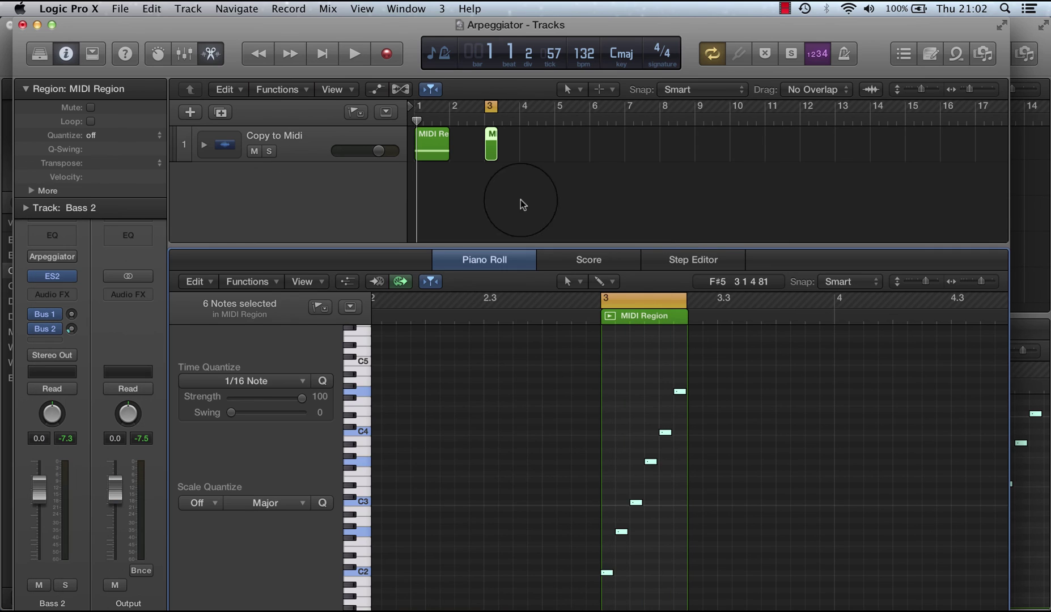
pyautogui.press('space')
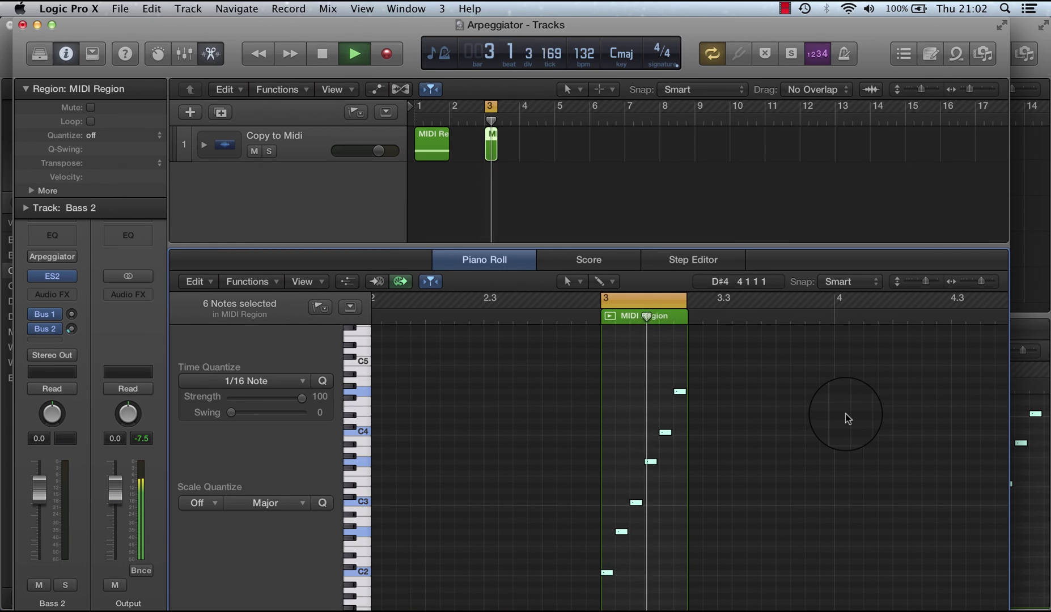
# Stop playback and set the cycle range to the bar-1 region, covering bars 1–2
pyautogui.press('space')
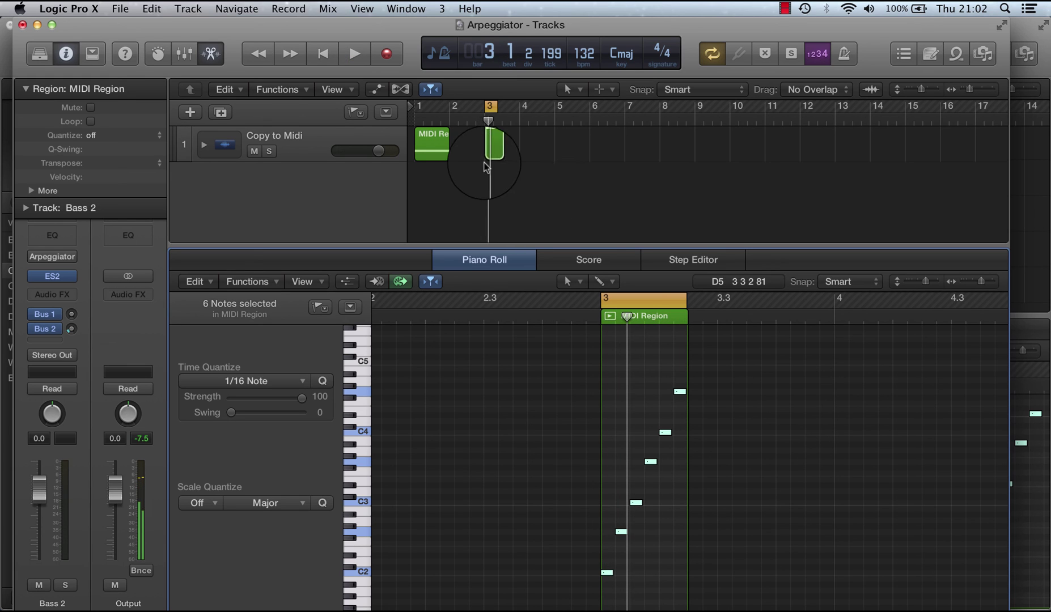
pyautogui.click(445, 145)
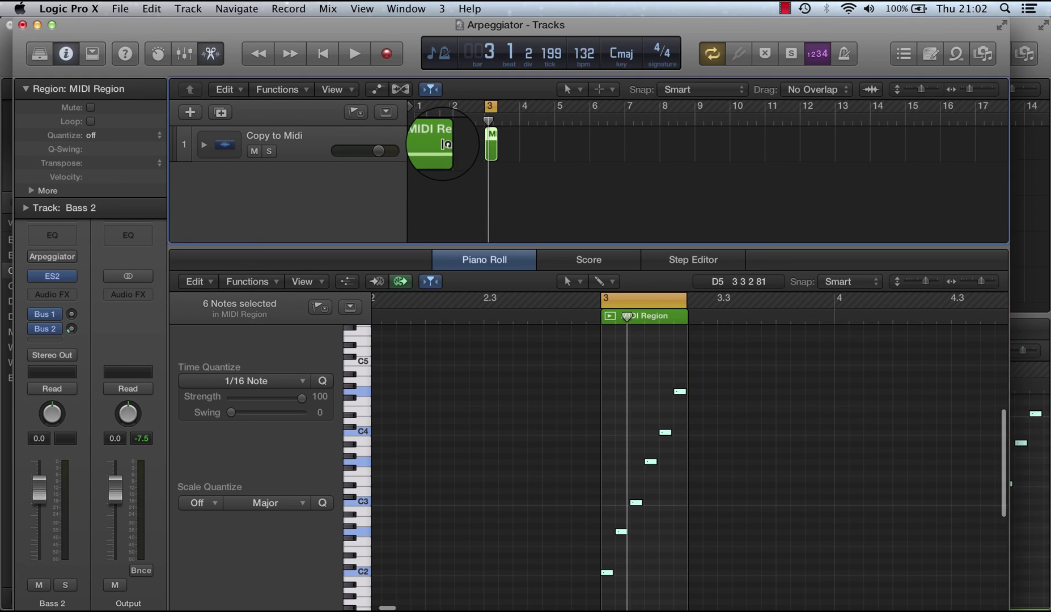
pyautogui.press('super+u')
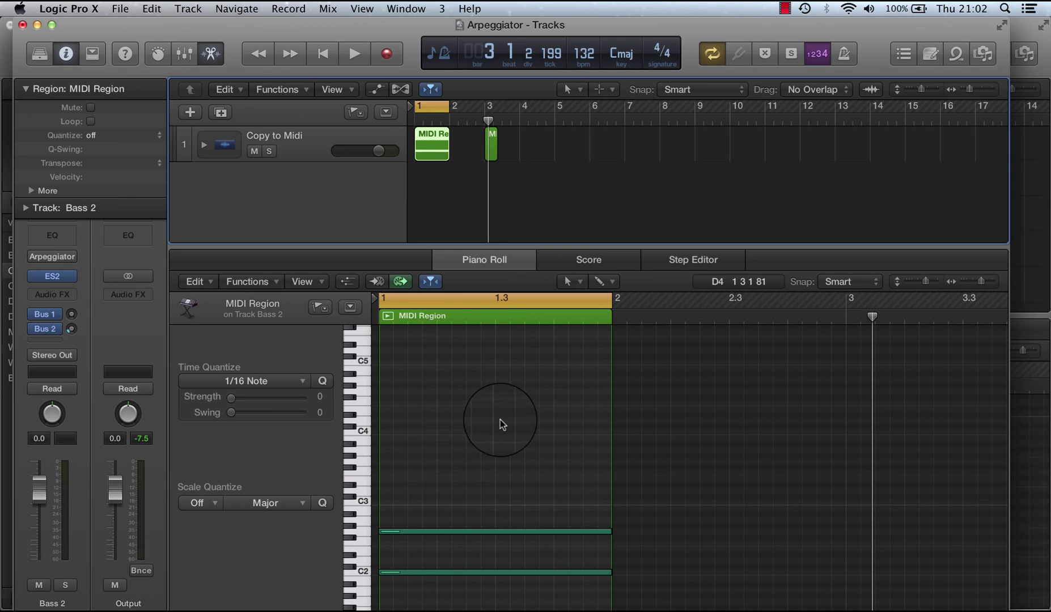
# Play the cycled held notes through the arpeggiator, stop, and close the Arpeggiator window
pyautogui.press('space')
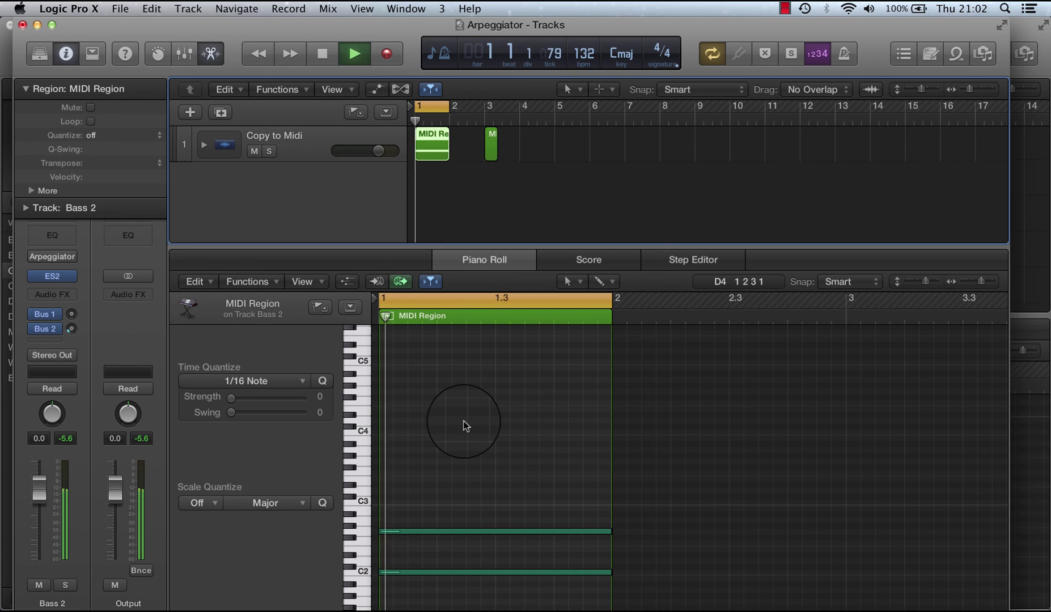
pyautogui.press('space')
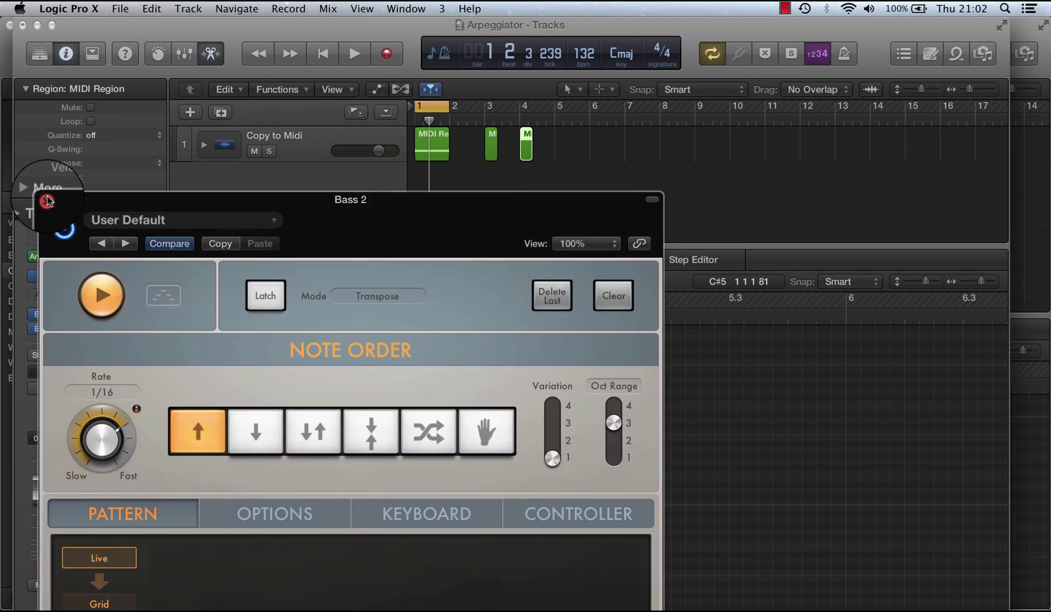
pyautogui.click(49, 199)
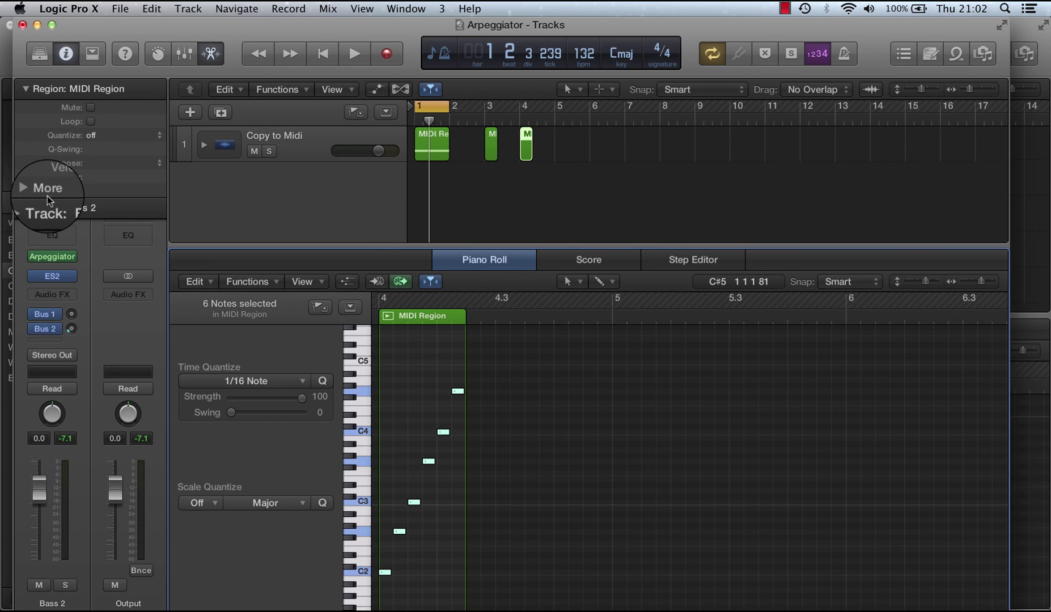